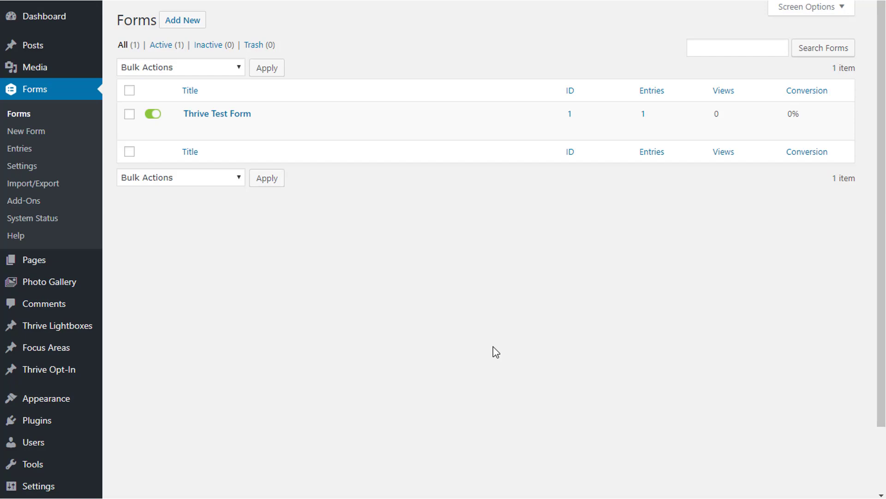
Bring up the row actions for Thrive Test Form in the Gravity Forms Forms list.
mouse_move(221, 115)
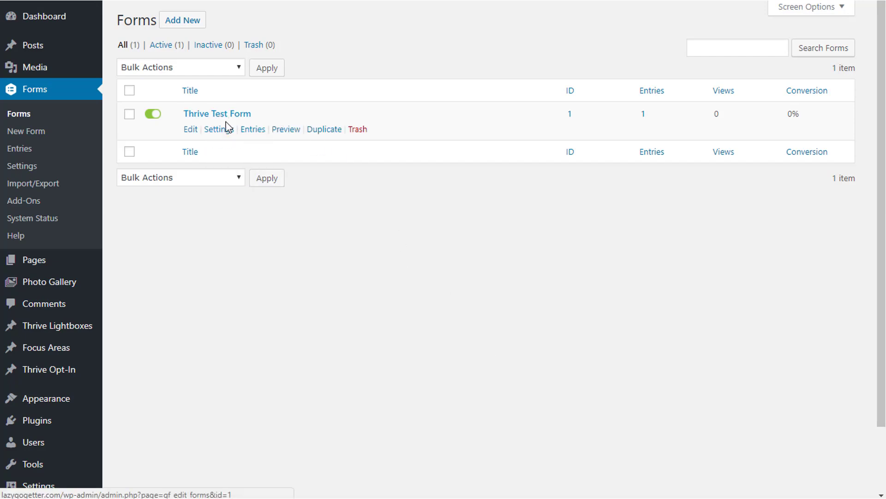
mouse_move(222, 138)
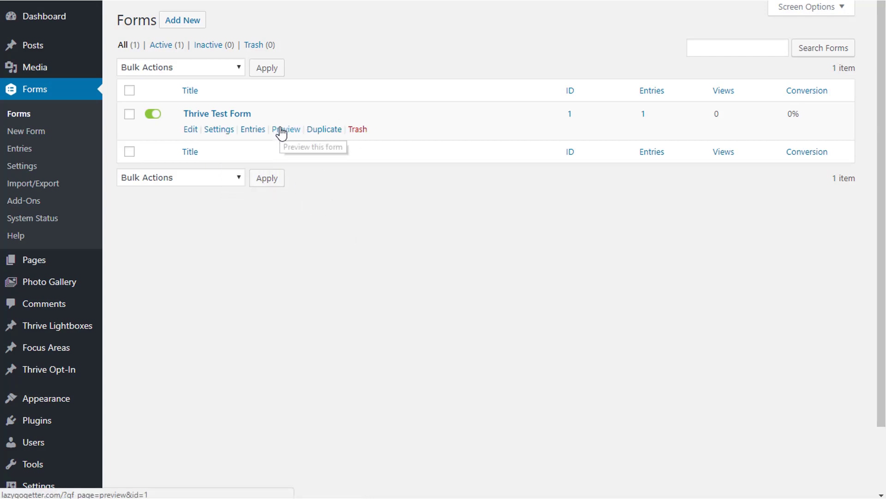
Open Thrive Test Form and review the Name field's Appearance settings, including its placeholder.
click(190, 131)
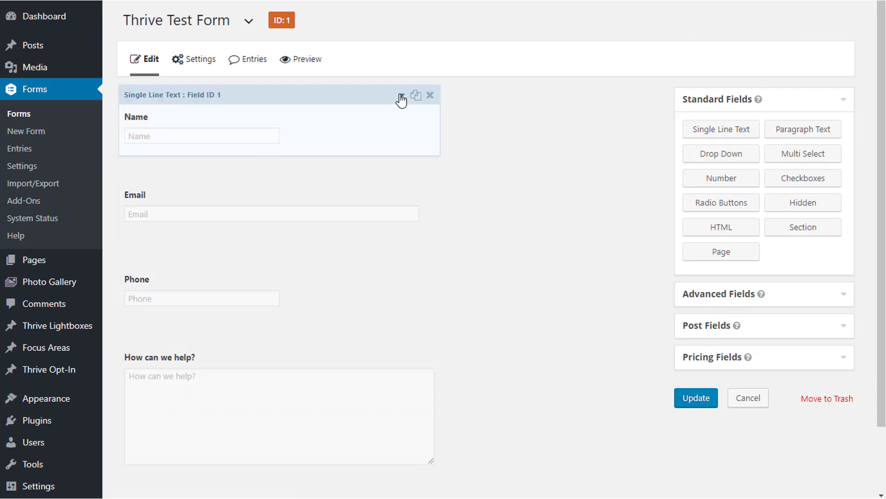
click(401, 95)
click(218, 168)
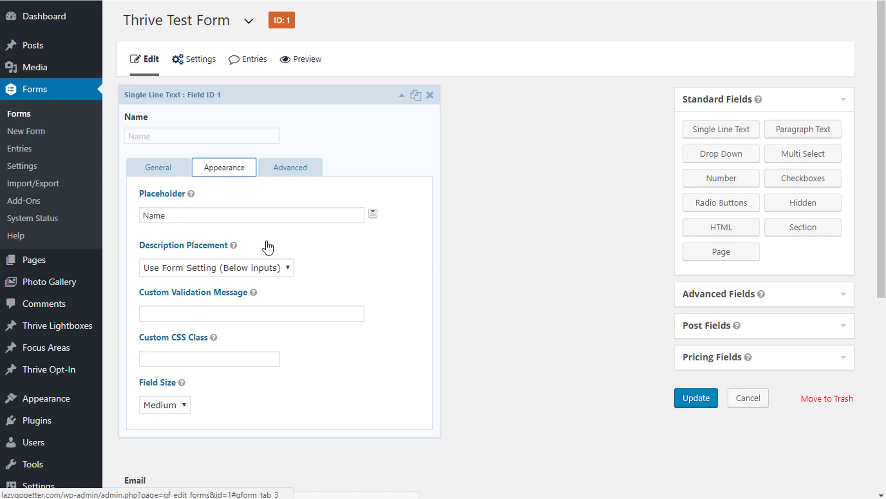
scroll(309, 212, down, 4)
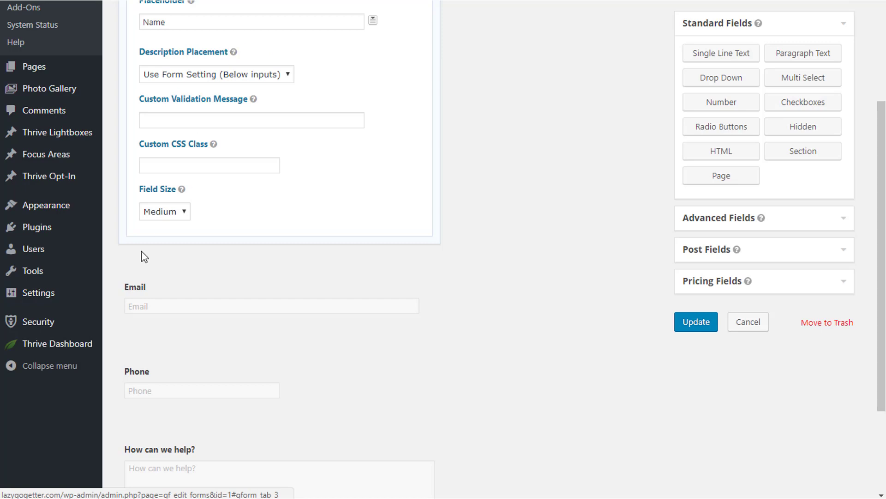
From the Thrive Leads dashboard, add a ThriveBox named 'Thrive Leads GForm'.
mouse_move(42, 344)
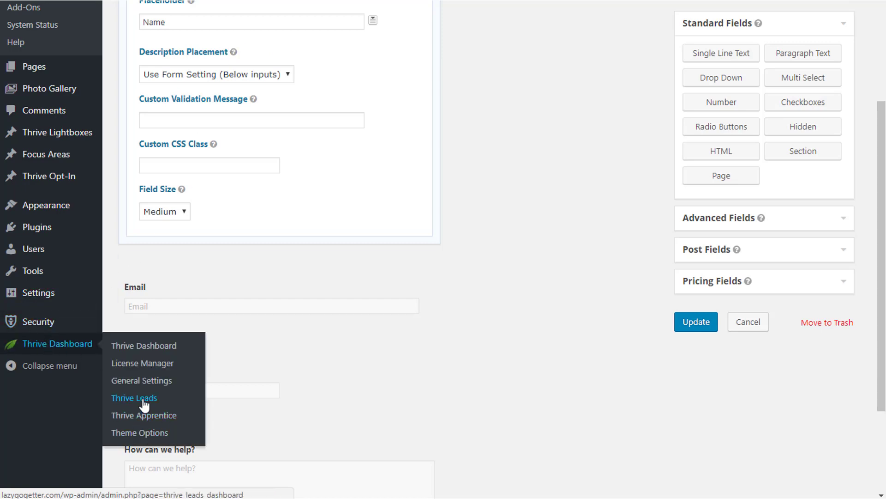
click(140, 398)
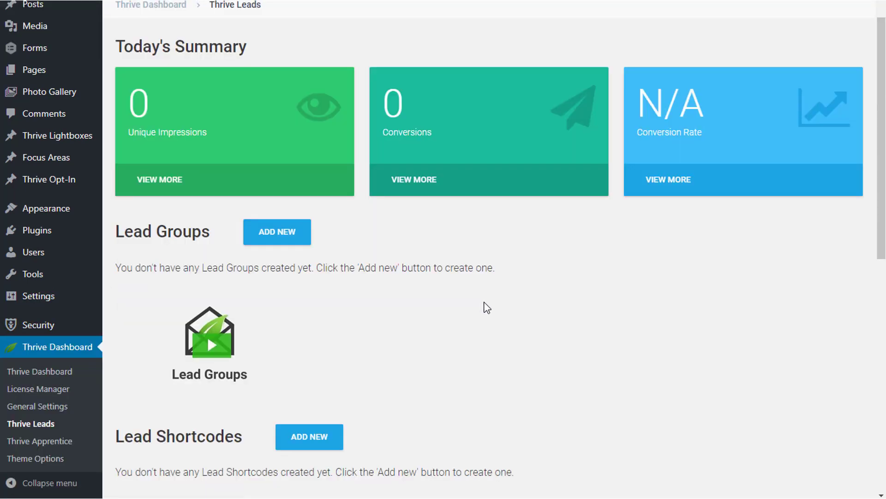
scroll(473, 352, down, 10)
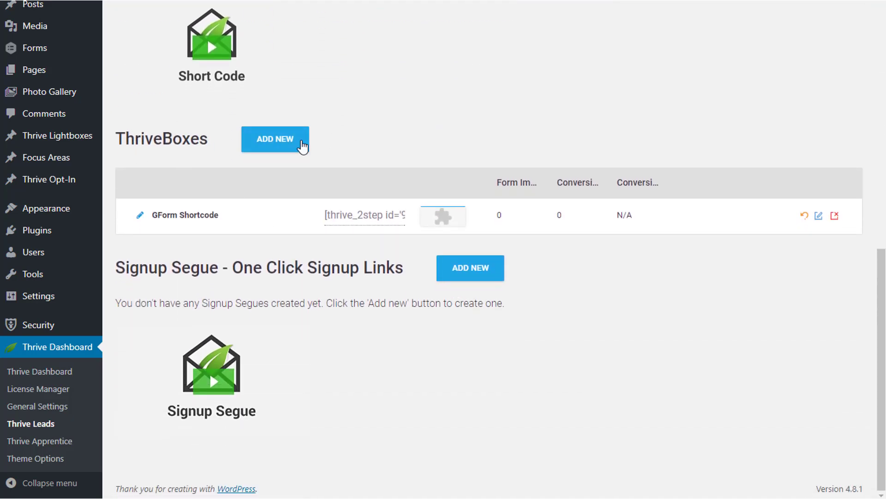
click(303, 141)
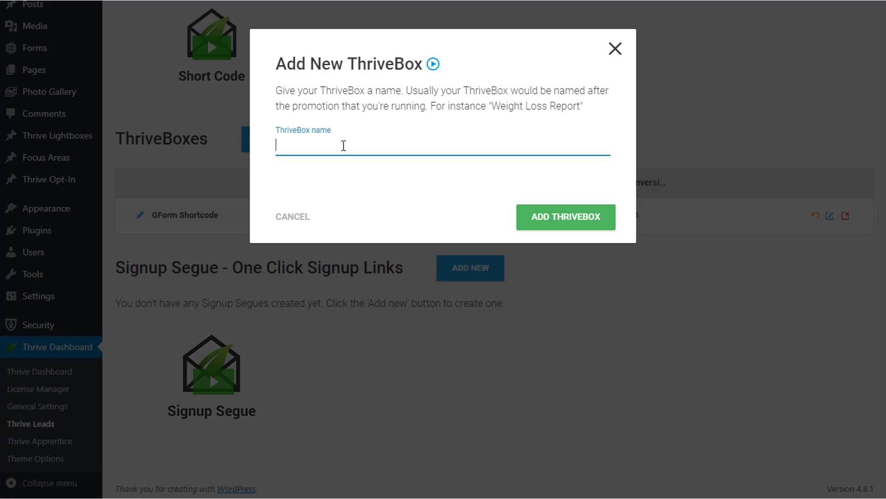
text(Thrive Form)
key(BackSpace)
key(BackSpace)
key(BackSpace)
key(BackSpace)
key(BackSpace)
key(BackSpace)
text(Leads GForm)
key(Return)
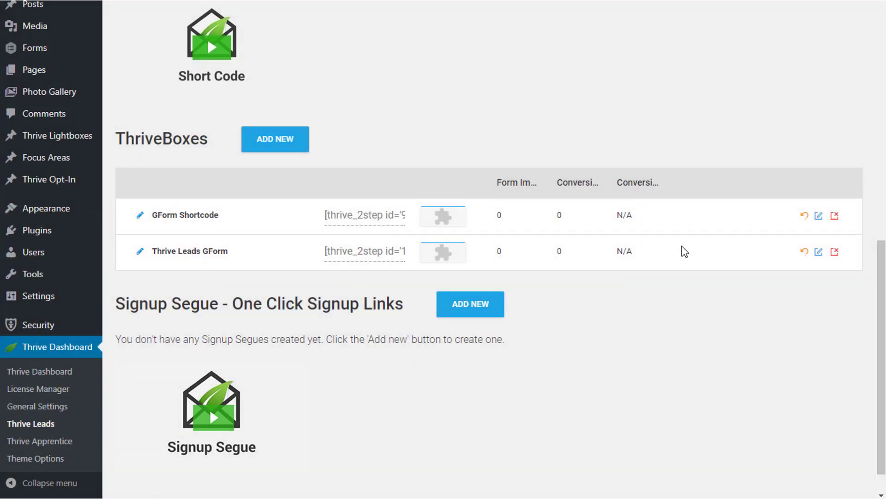
Create form '123' inside the Thrive Leads GForm ThriveBox and launch Edit Design.
click(819, 253)
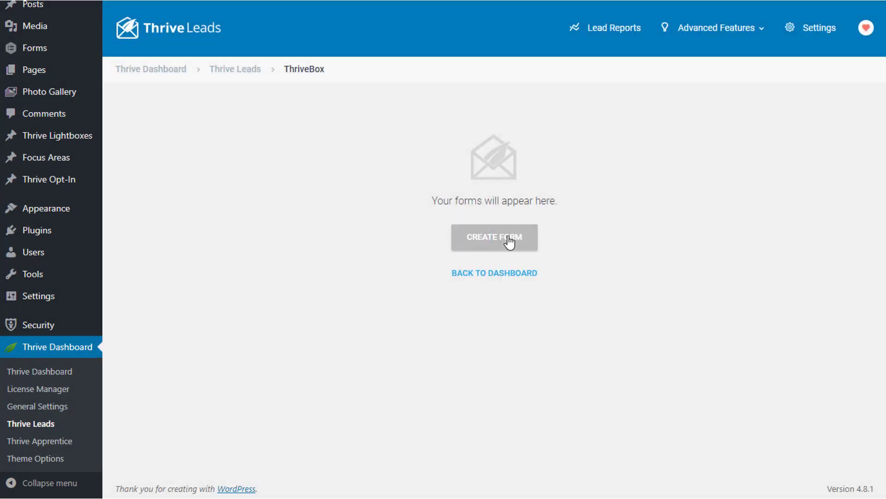
click(509, 240)
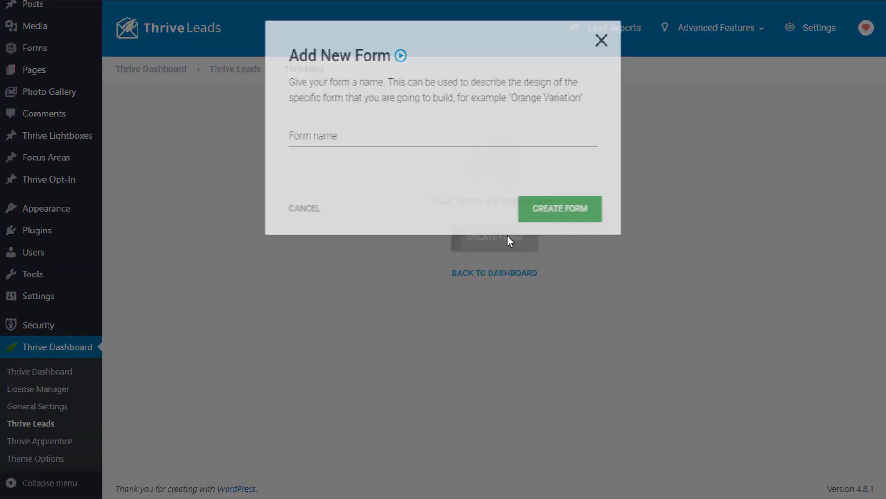
text(123)
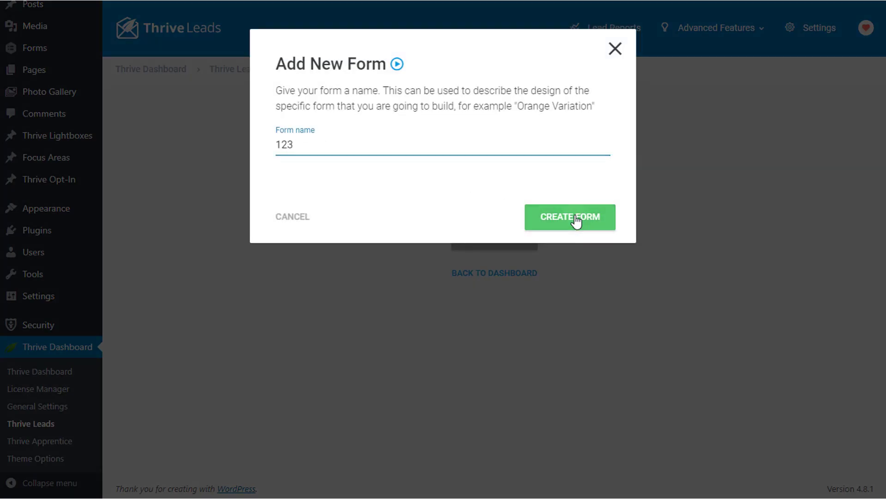
click(576, 222)
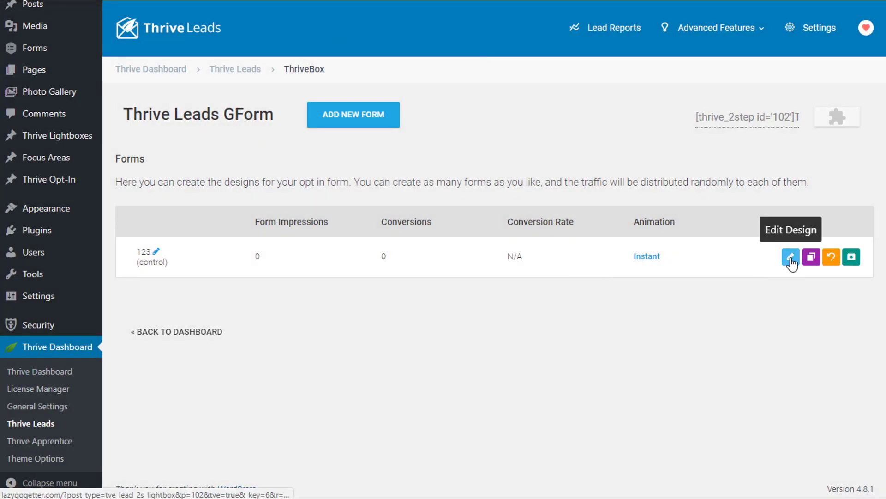
click(791, 257)
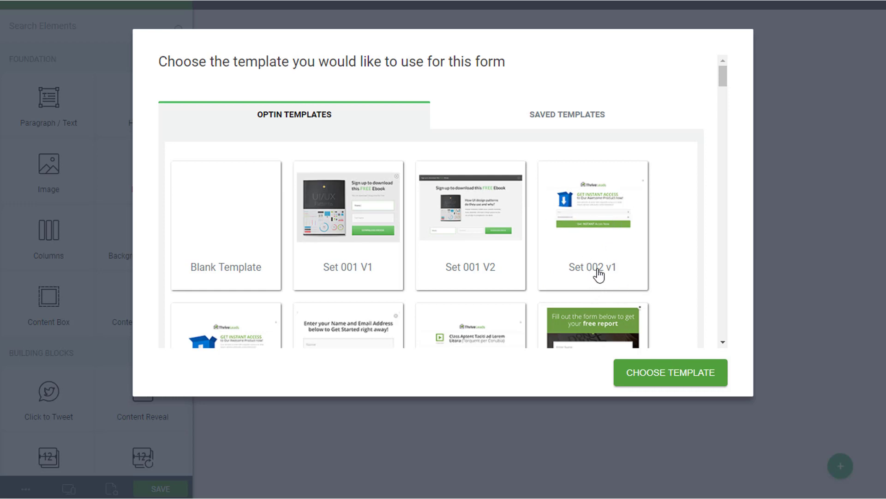
Apply the Set 002 v2 template to the ThriveBox form.
click(596, 226)
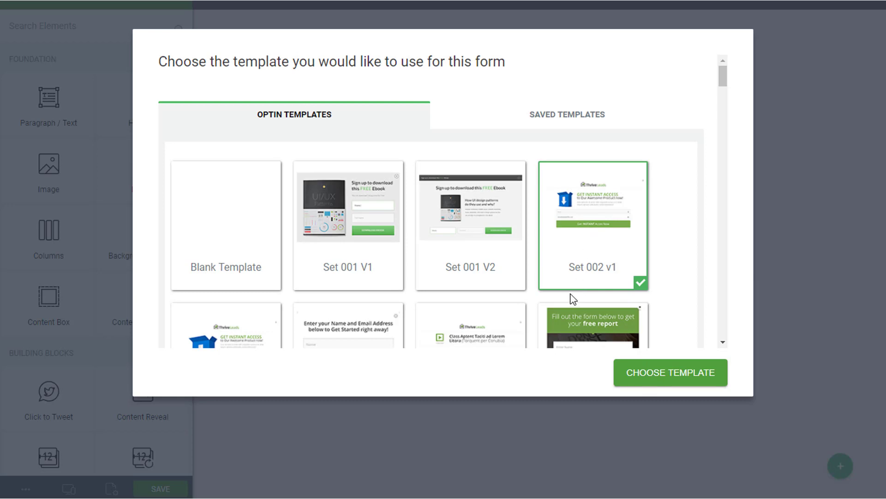
scroll(575, 295, down, 3)
click(241, 239)
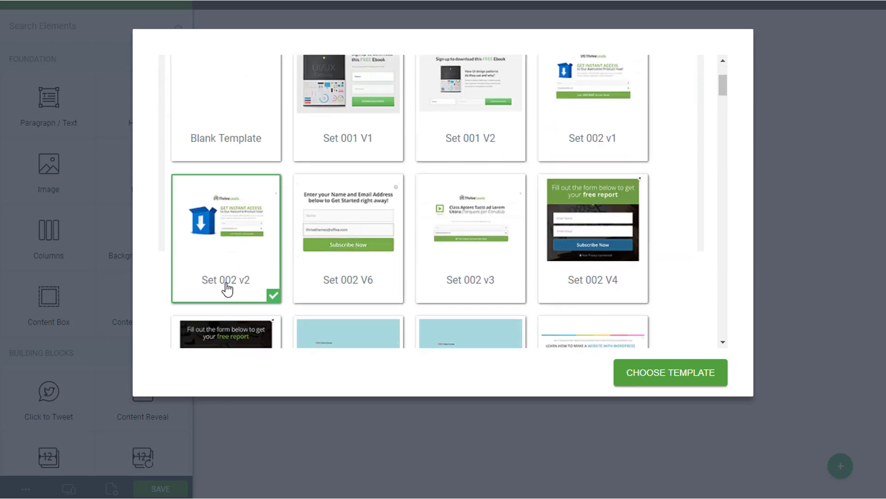
click(657, 372)
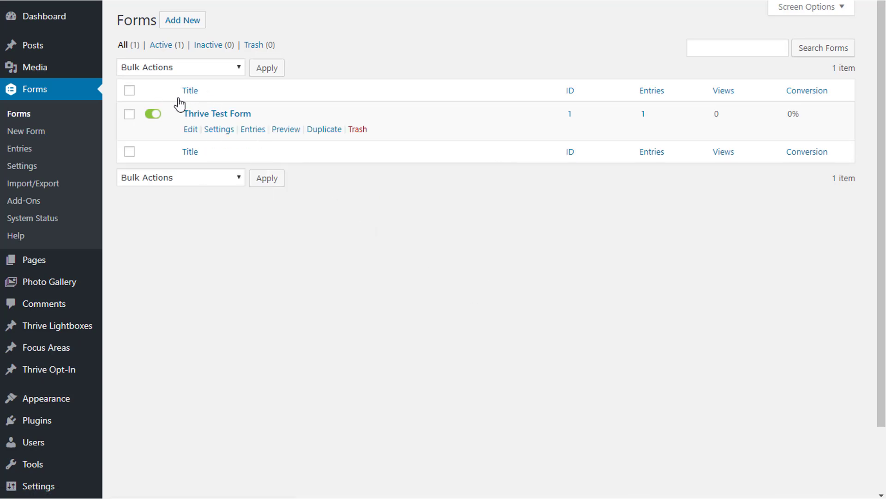
Preview Thrive Test Form and bring up the context menu on its Name field.
click(284, 130)
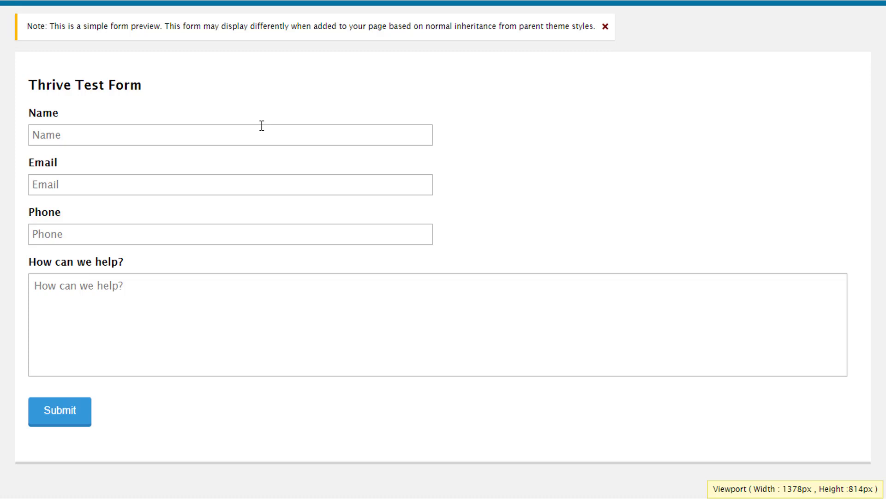
right_click(189, 138)
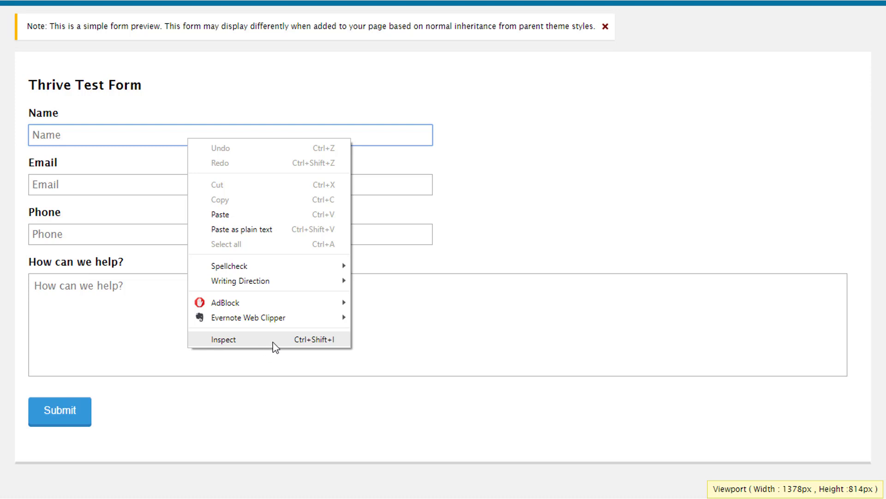
Inspect the Name field and copy the whole gform_1 form element's HTML in DevTools.
click(231, 341)
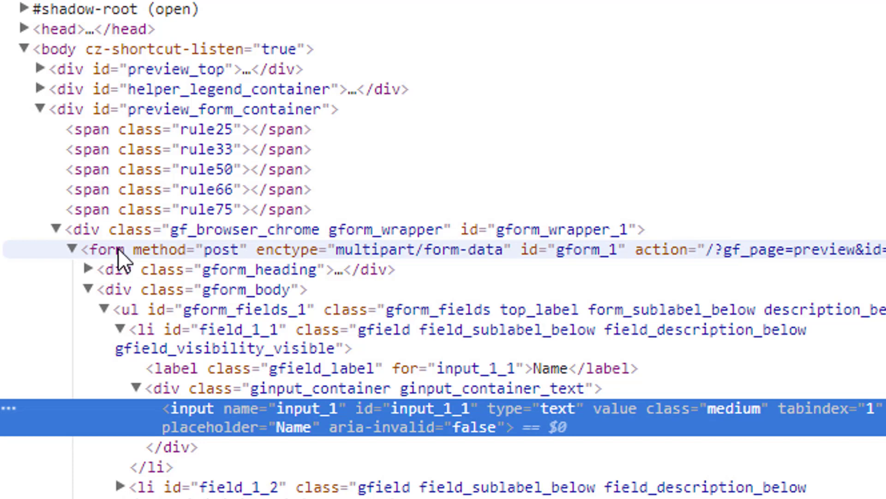
right_click(104, 249)
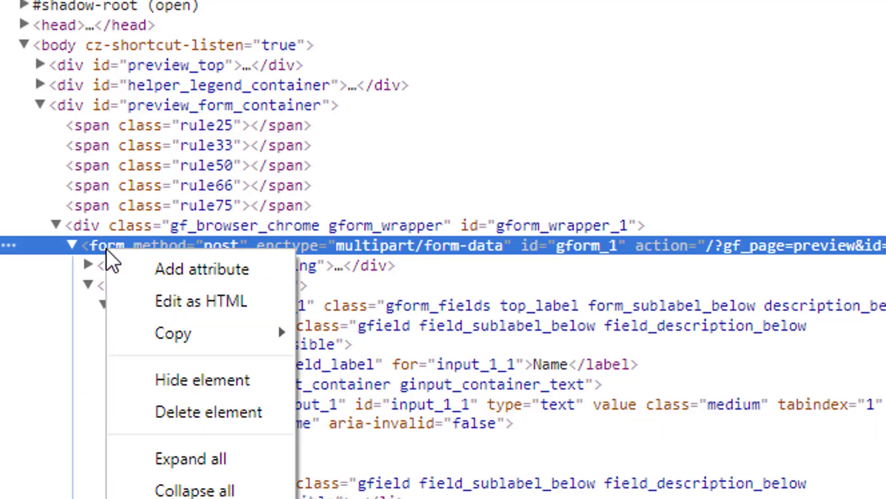
mouse_move(193, 330)
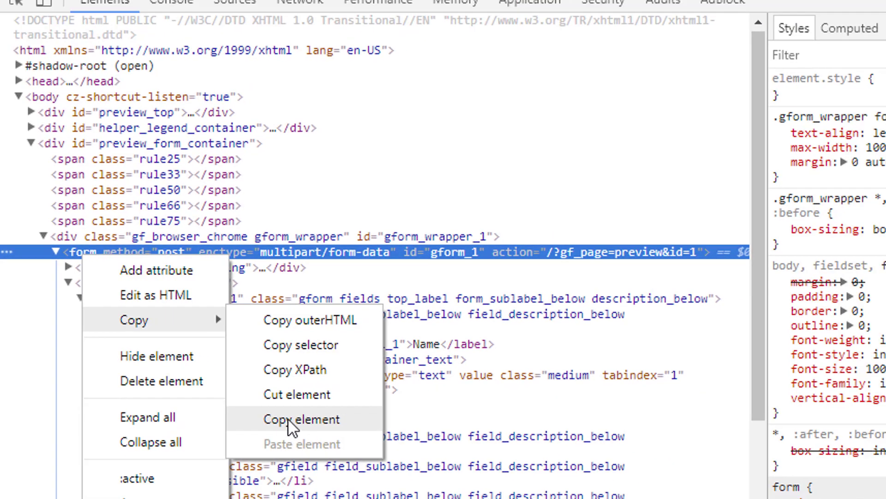
click(383, 461)
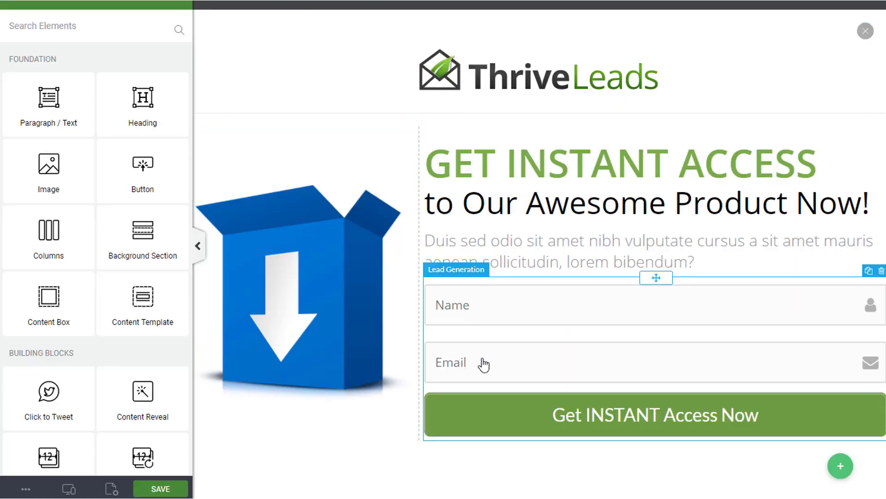
Connect the Lead Generation form to a service using the pasted Gravity Forms HTML code.
click(531, 342)
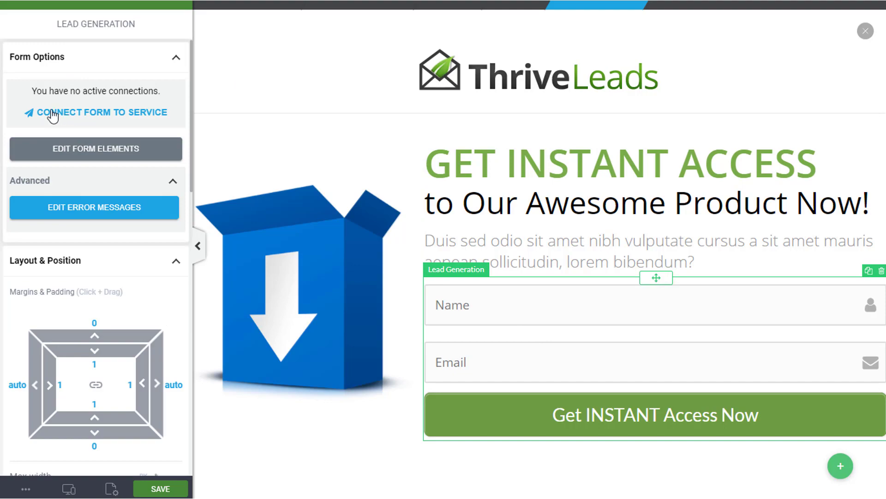
click(143, 113)
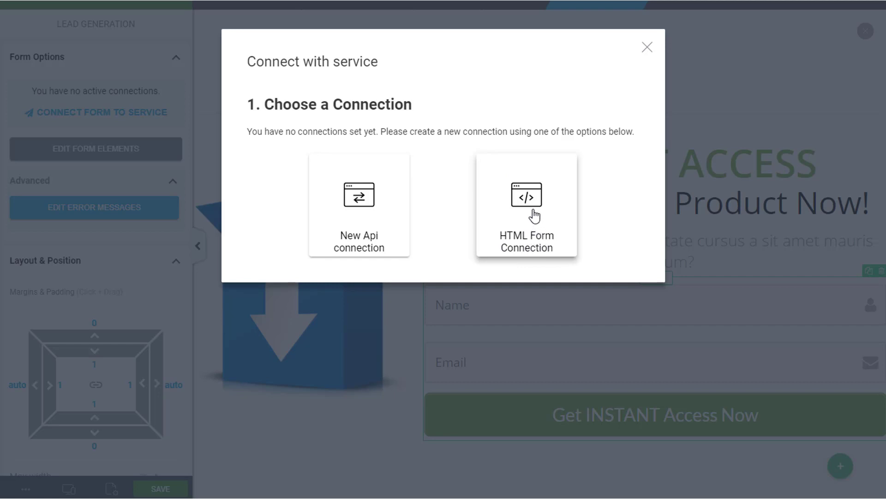
click(541, 206)
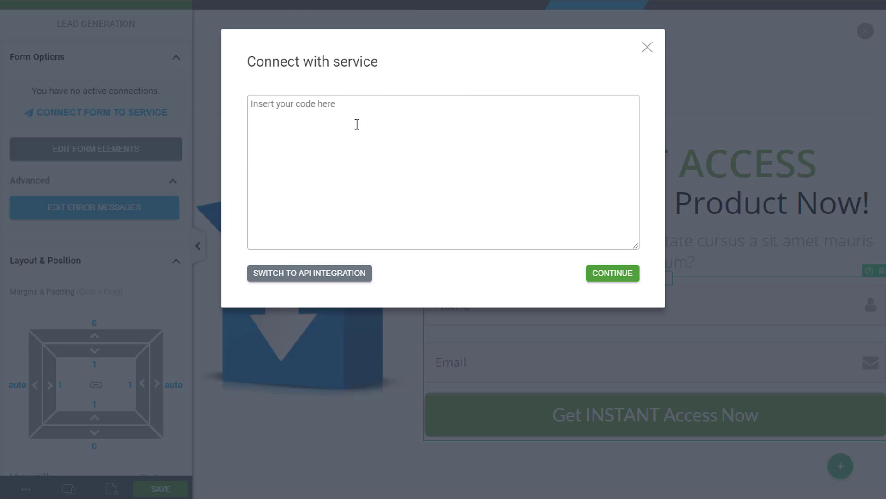
key(ctrl+v)
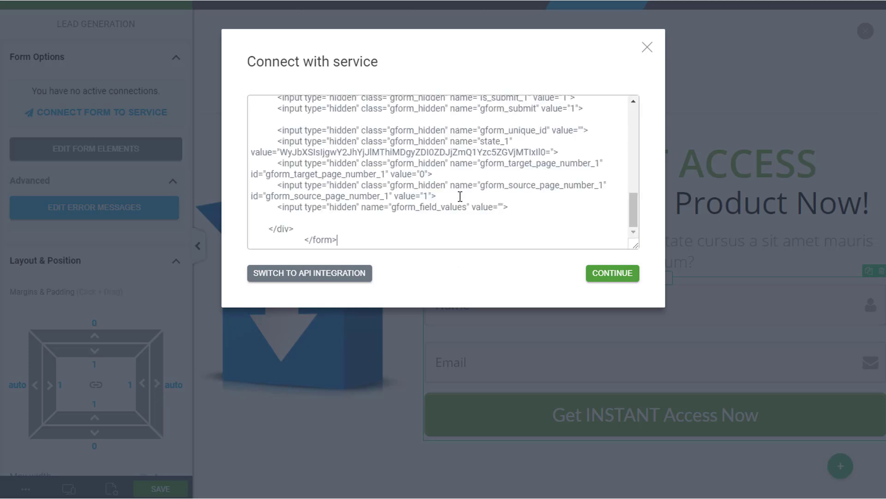
click(613, 276)
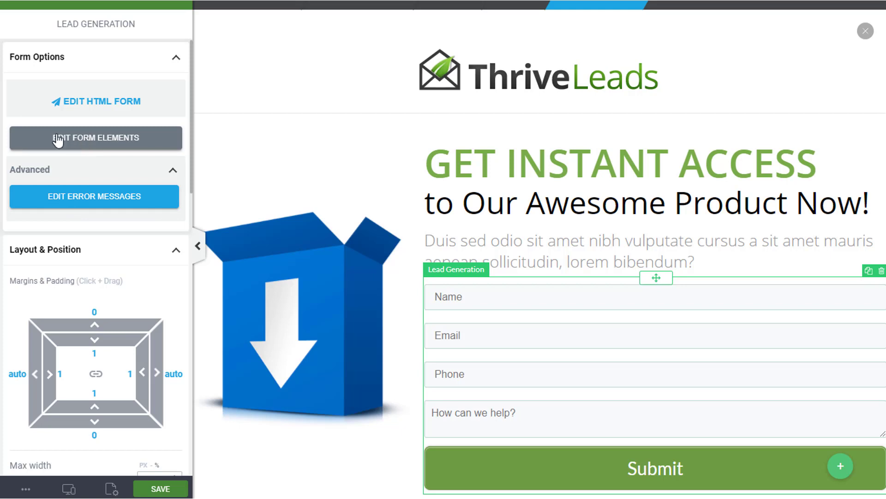
Change the Name field's placeholder to 'Your Name' and its font size to 18.
click(87, 143)
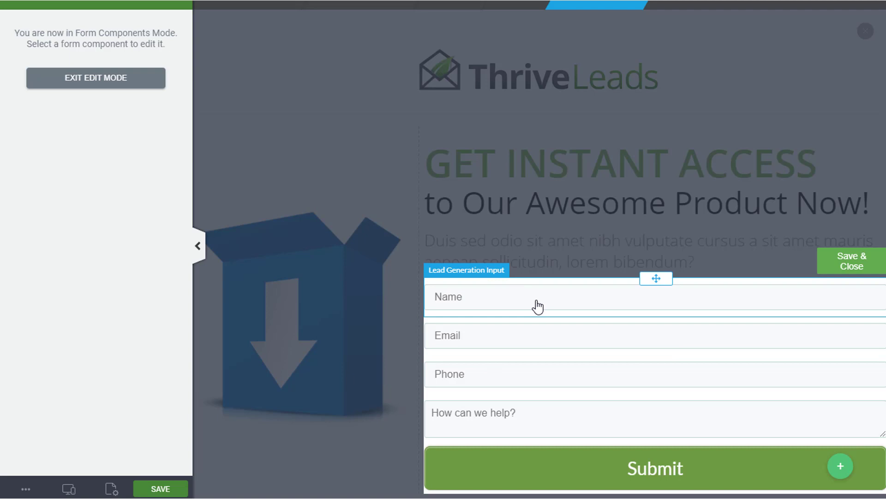
click(477, 305)
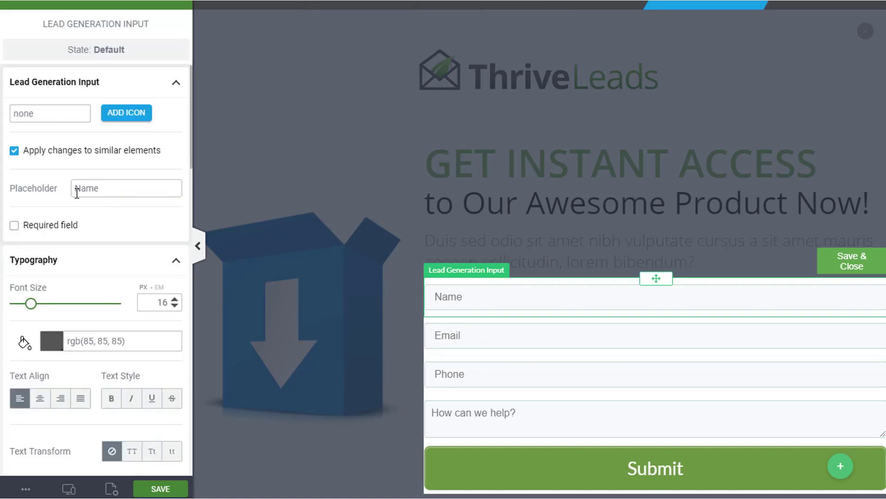
drag(105, 188, 73, 186)
text(Your Name)
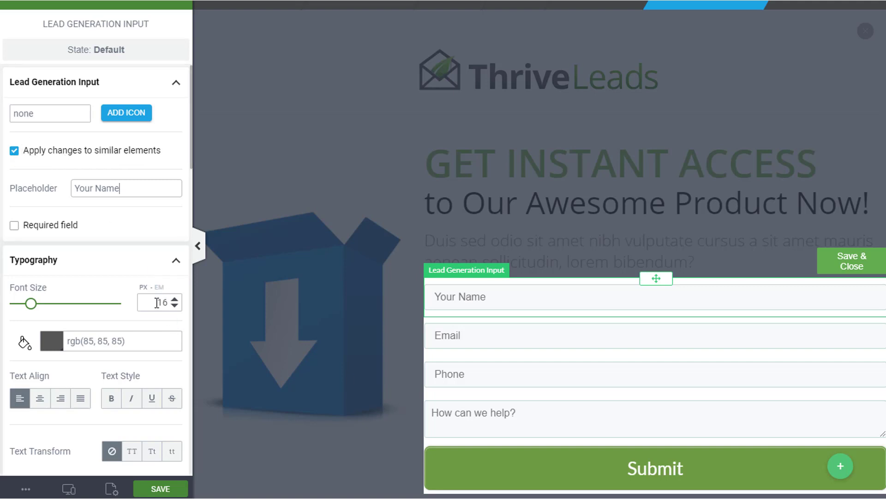
drag(157, 302, 169, 303)
text(18)
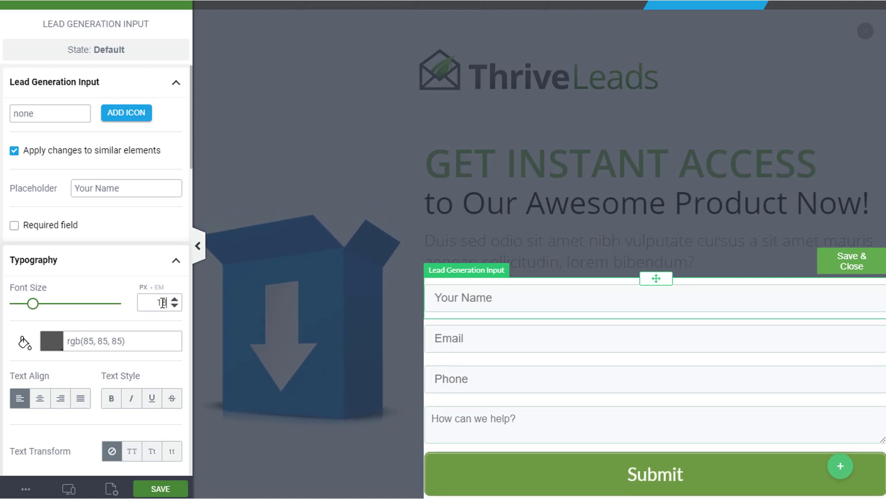
scroll(175, 299, up, 8)
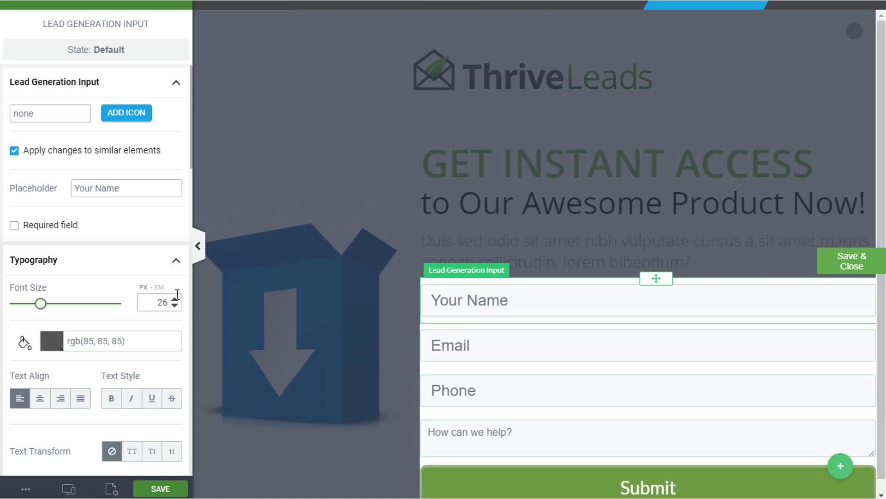
scroll(175, 300, up, 1)
scroll(175, 299, down, 8)
scroll(175, 299, up, 3)
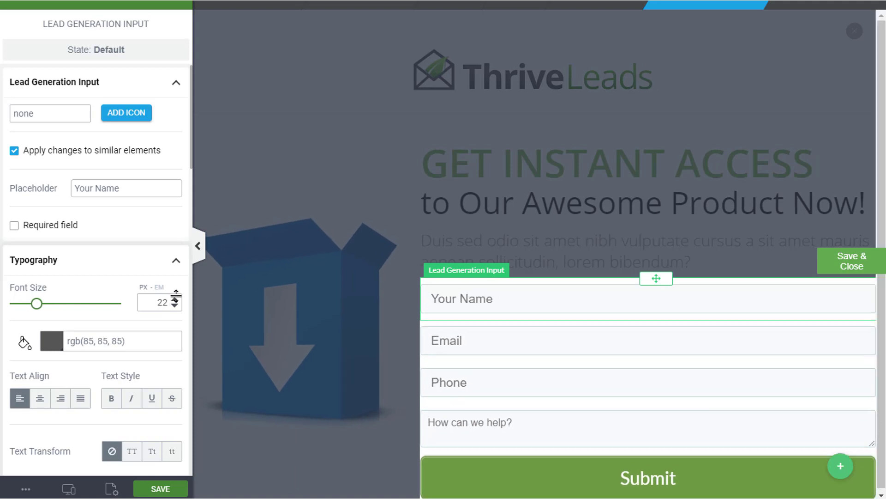
scroll(175, 299, up, 2)
scroll(175, 300, down, 4)
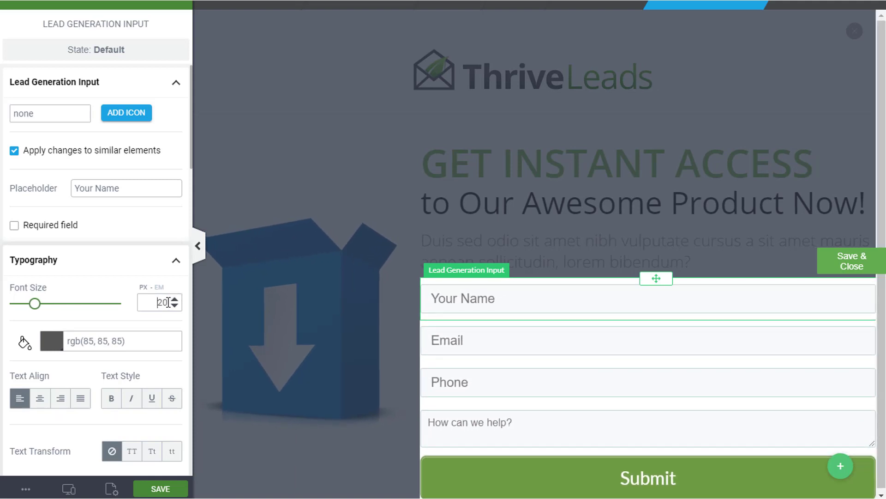
scroll(167, 302, down, 4)
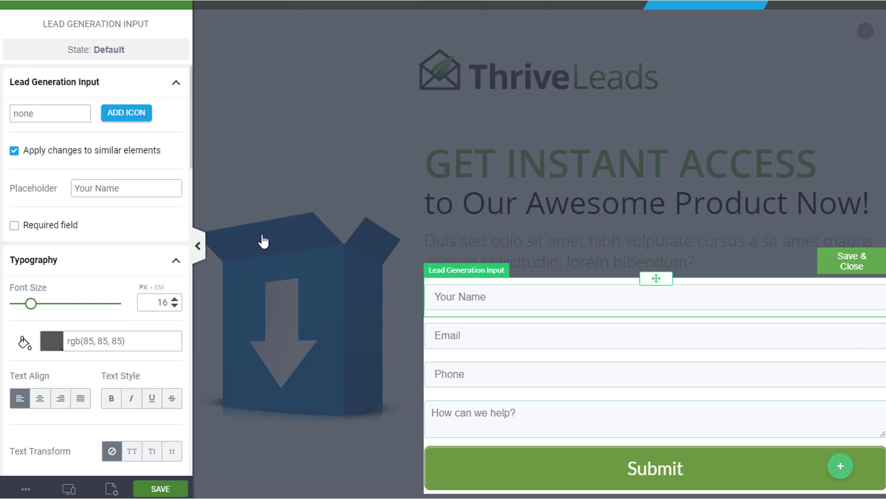
Close field editing, save the opt-in form, and open its preview.
click(851, 266)
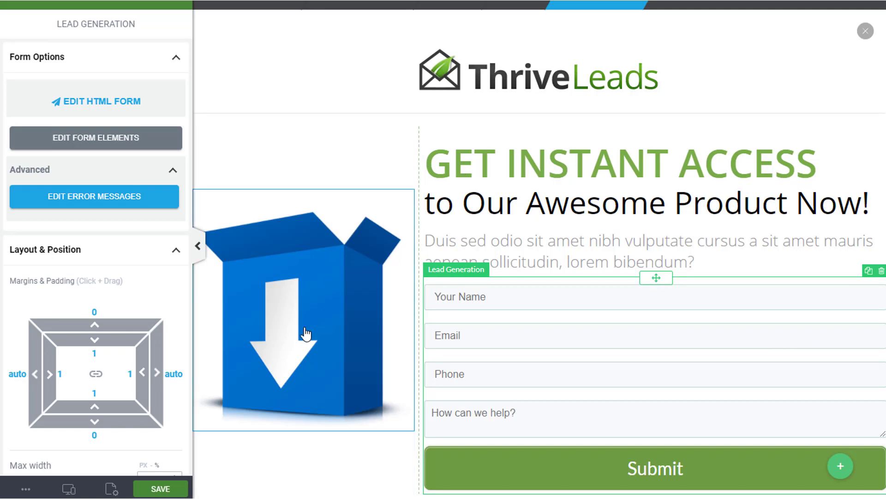
click(159, 490)
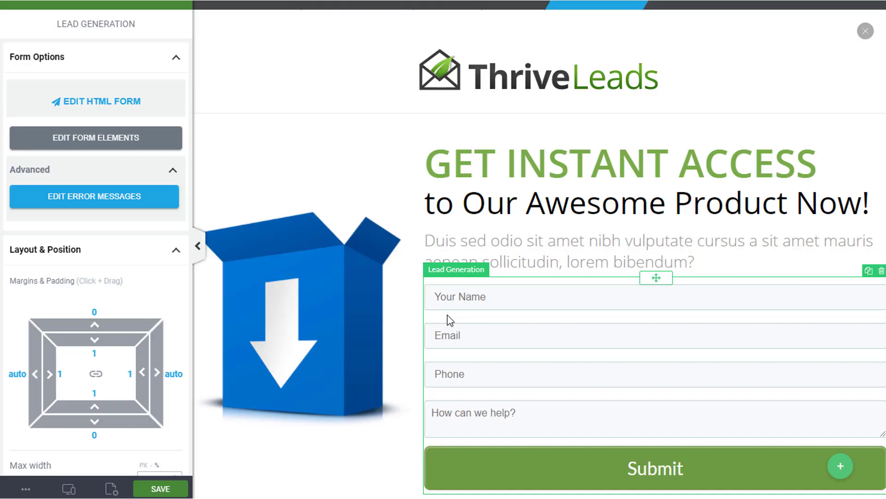
click(112, 489)
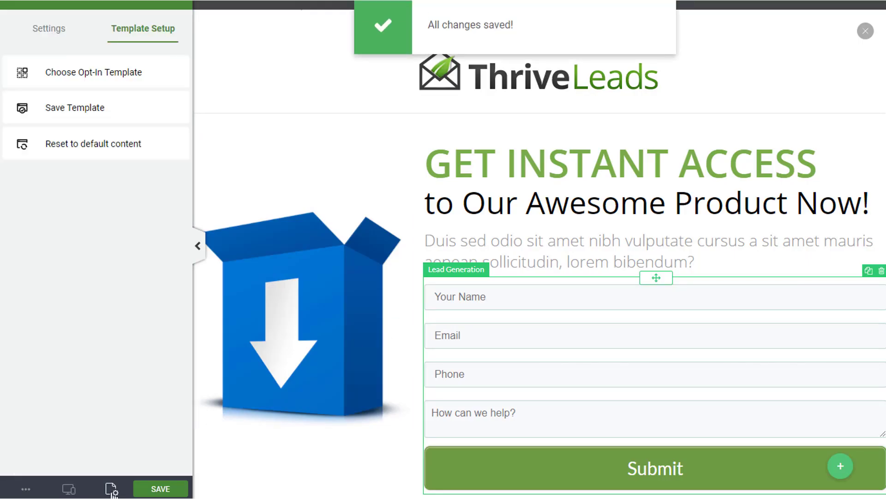
click(25, 488)
click(60, 331)
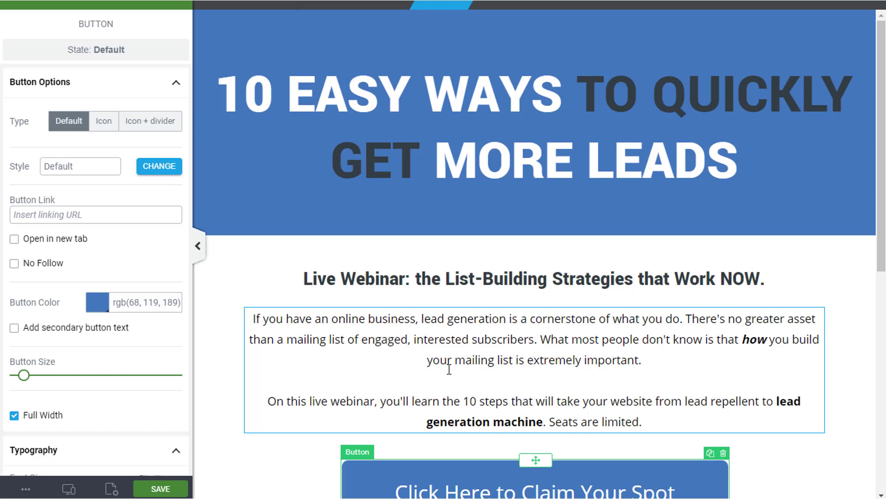
Select the Click Here to Claim Your Spot button and delete its Click → Open Thrive action.
scroll(365, 423, down, 2)
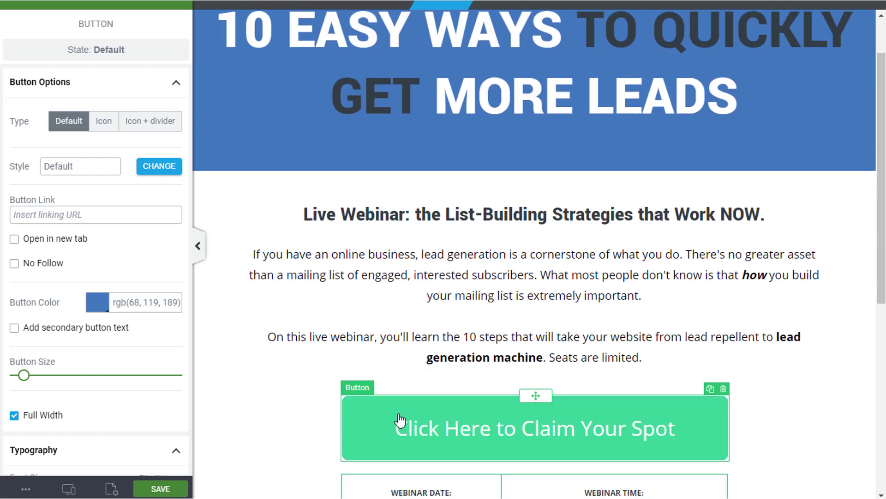
scroll(360, 421, down, 2)
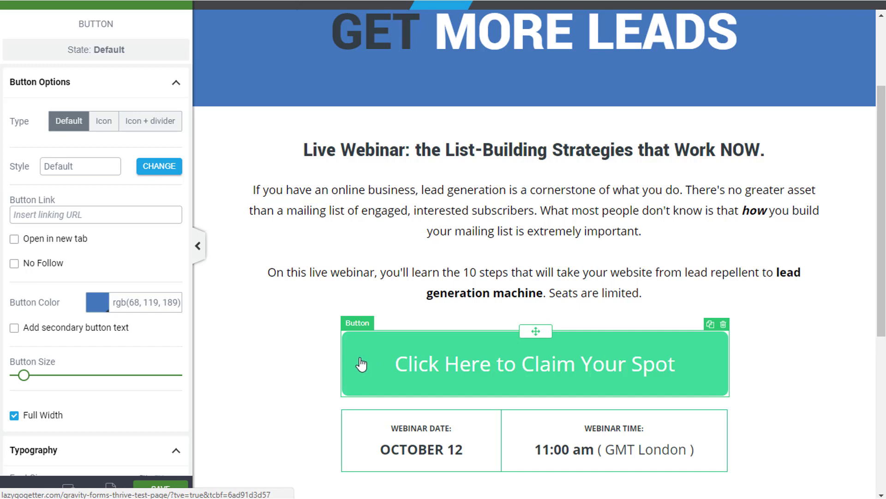
click(361, 364)
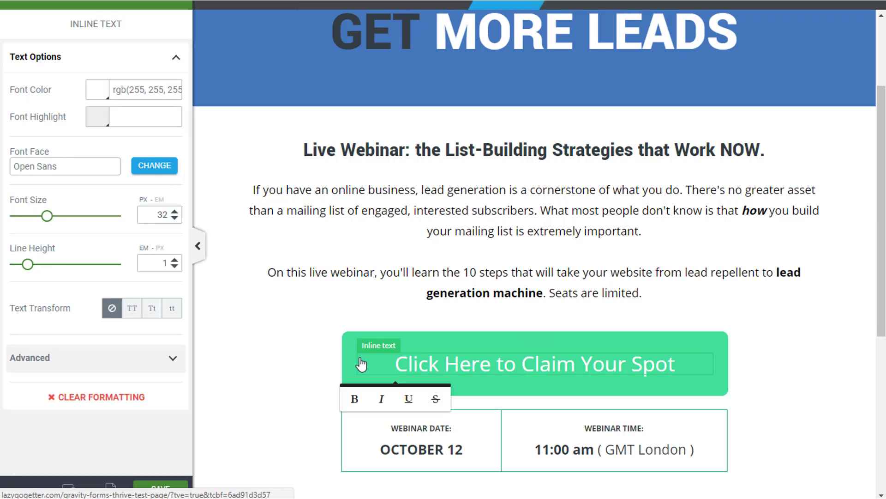
click(446, 3)
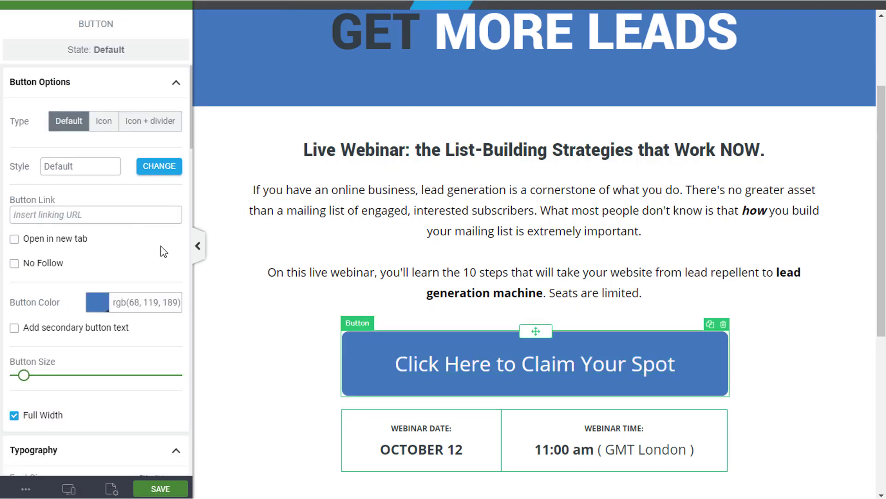
scroll(162, 252, down, 5)
scroll(159, 259, down, 8)
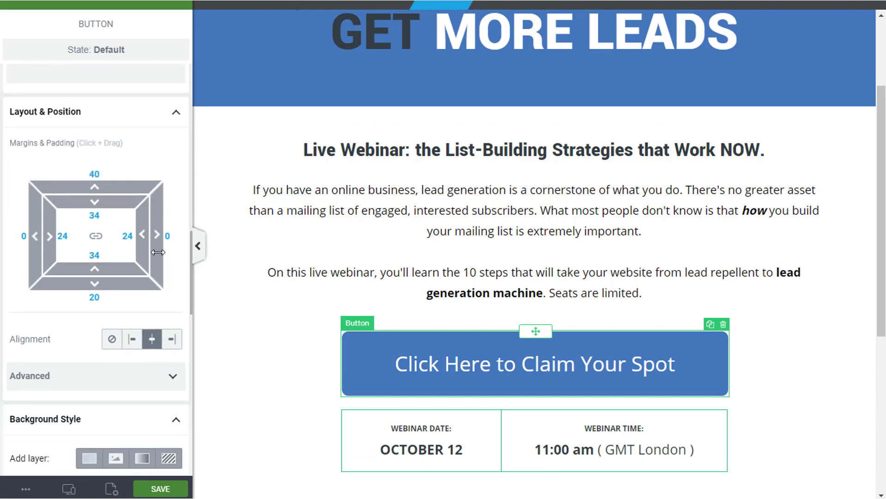
scroll(87, 226, down, 5)
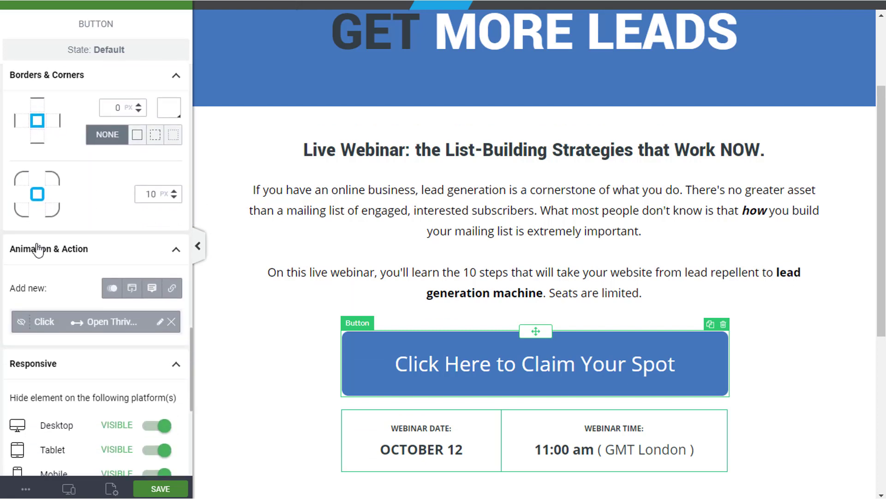
click(171, 321)
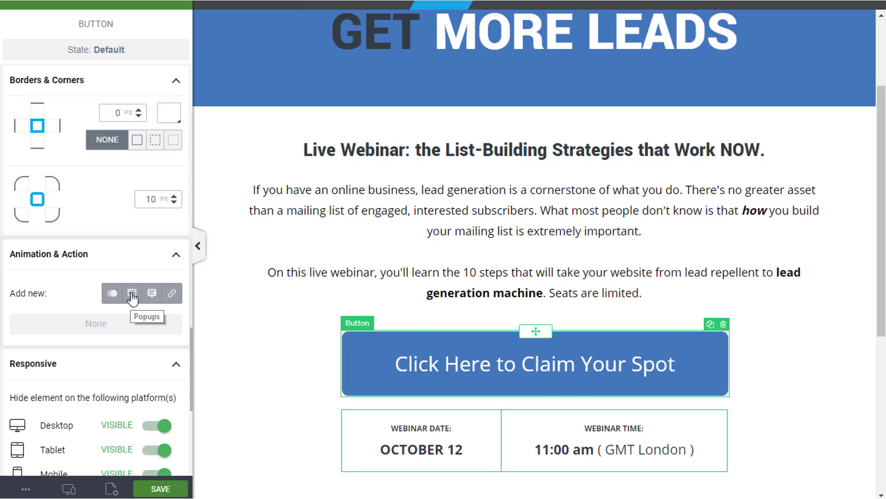
Give the claim-your-spot button a popup action opening the Thrive Leads GForm ThriveBox, then save.
click(133, 296)
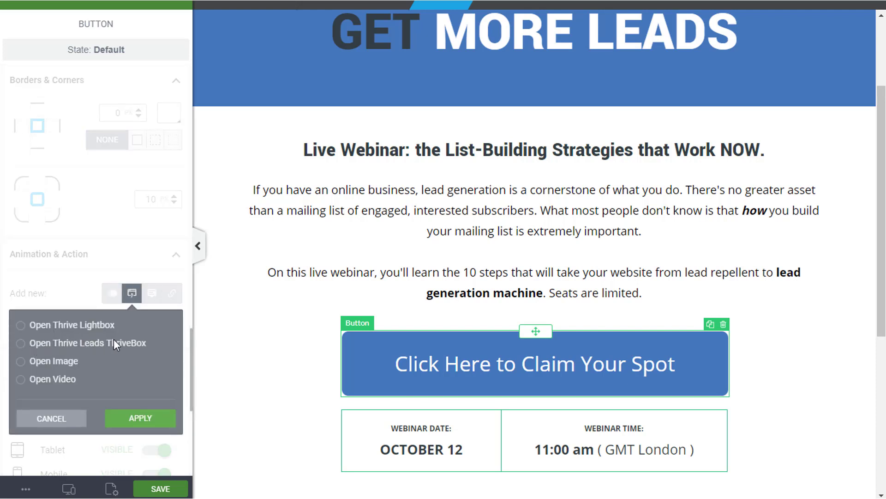
click(23, 346)
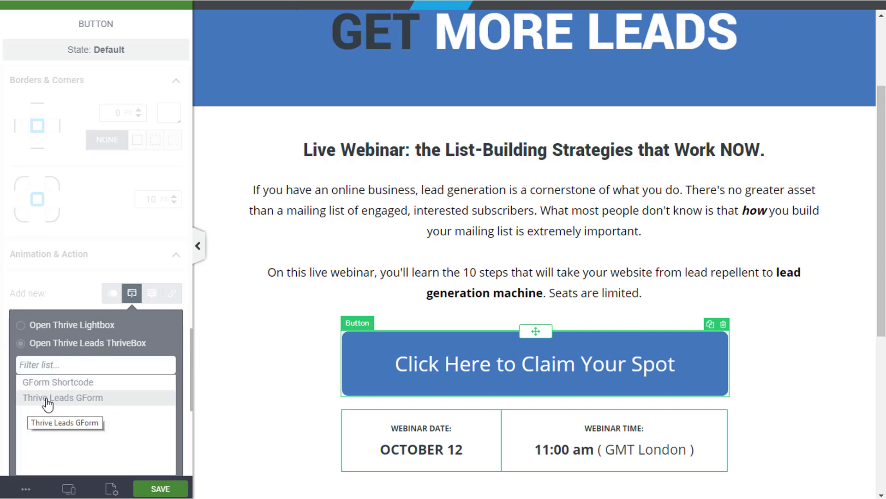
click(59, 398)
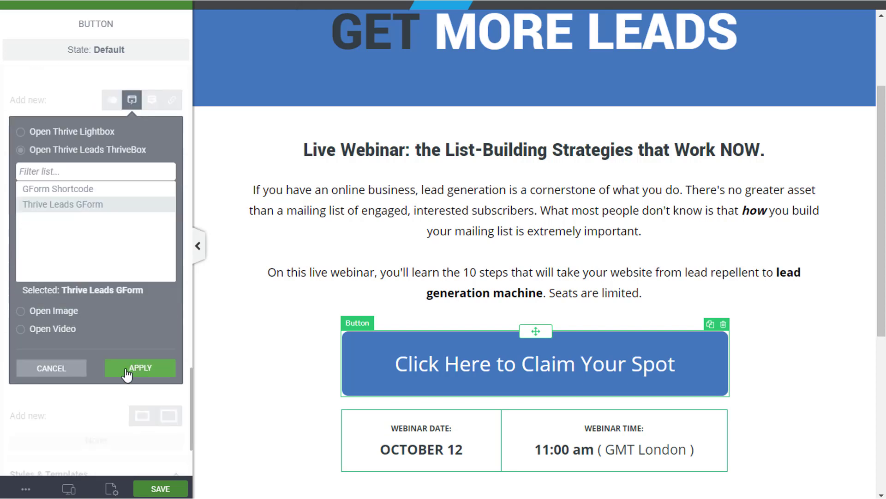
click(130, 369)
click(174, 487)
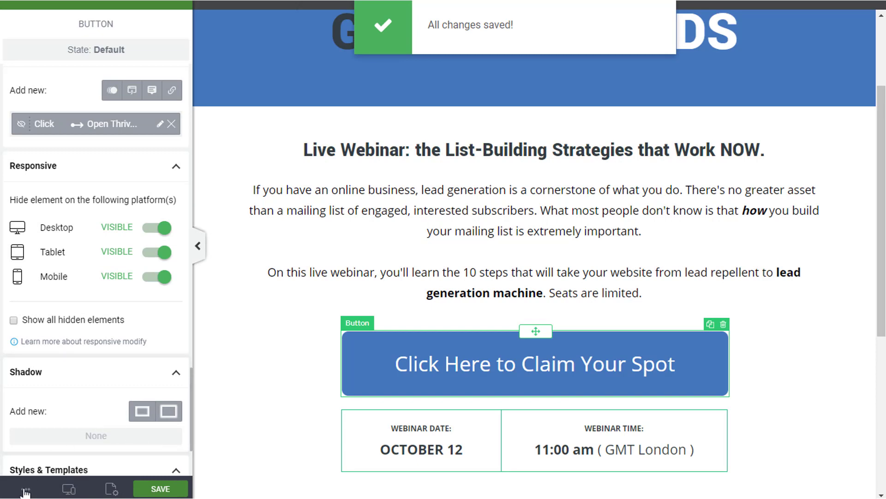
click(25, 489)
Preview the page live, check the claim button pops up the ThriveBox, then close it.
click(58, 366)
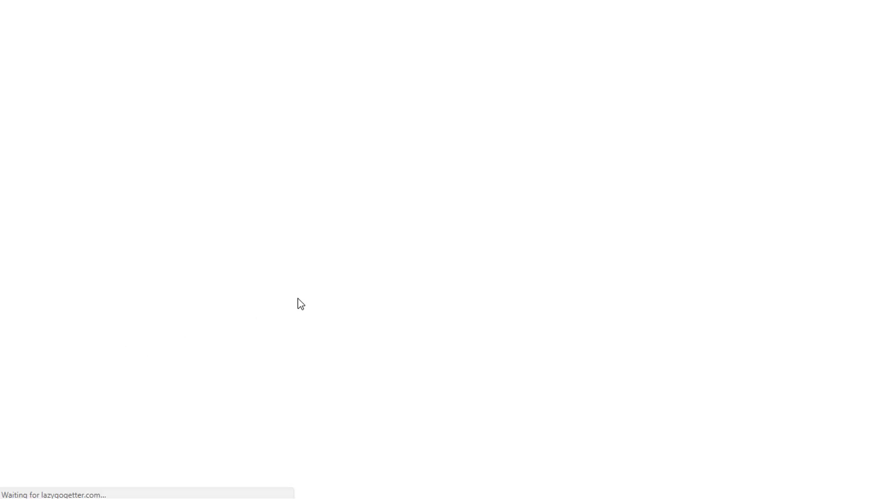
scroll(298, 314, down, 3)
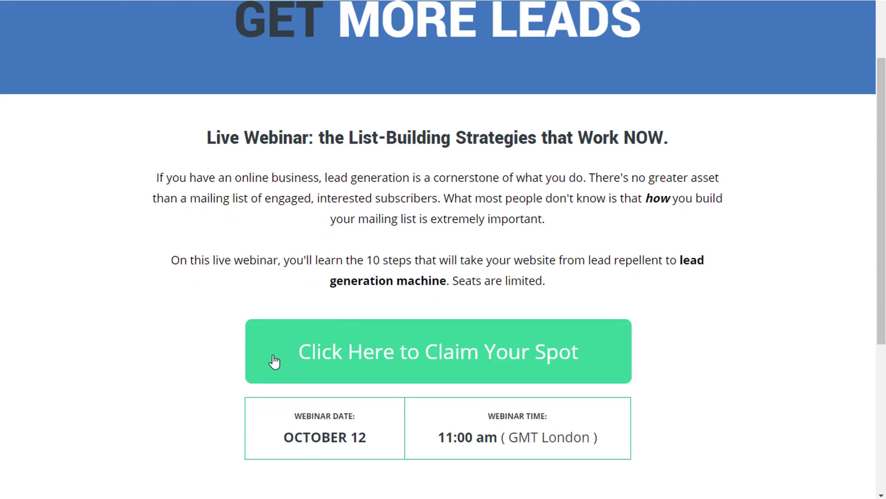
click(275, 360)
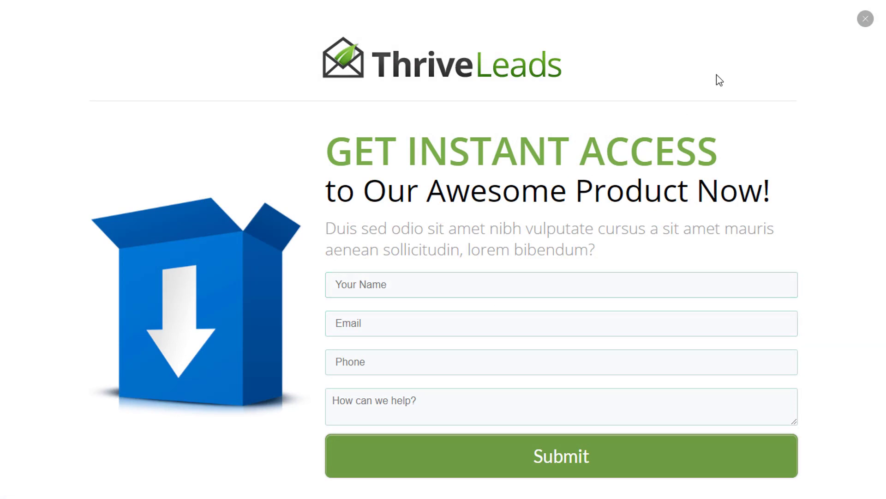
click(864, 18)
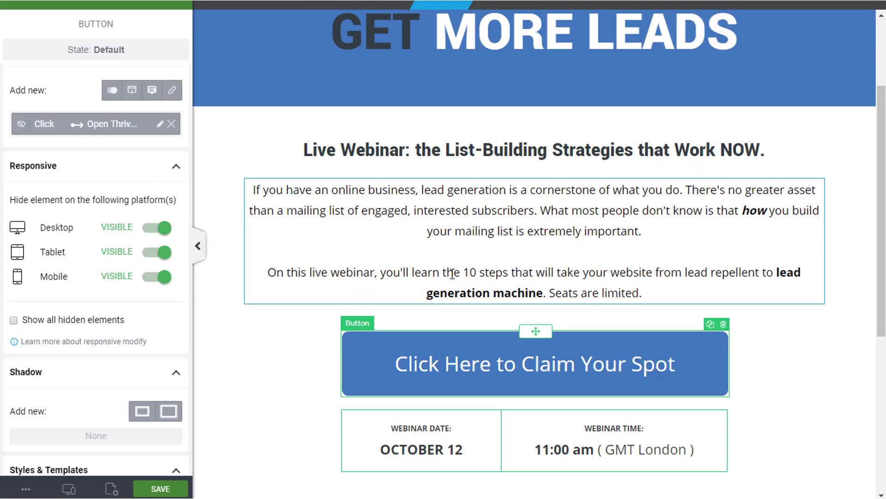
Place a Lead Generation form with Email and Name fields above the claim button.
scroll(434, 301, down, 2)
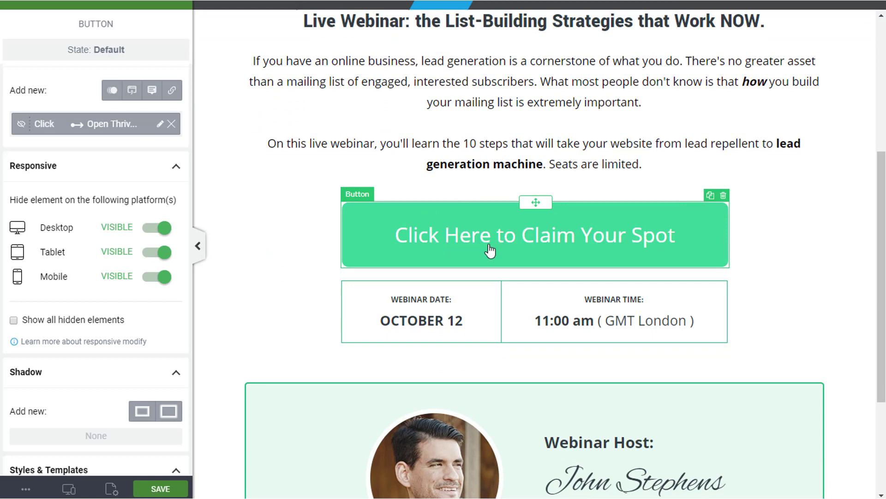
click(13, 4)
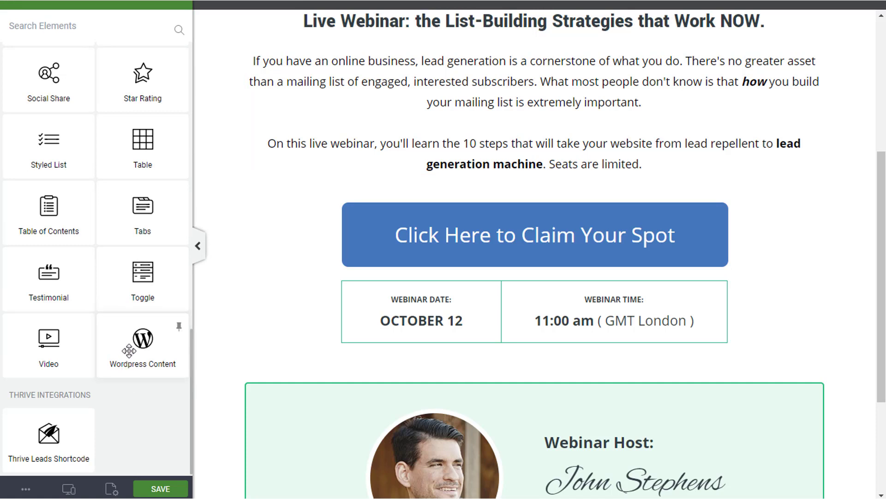
scroll(115, 307, up, 7)
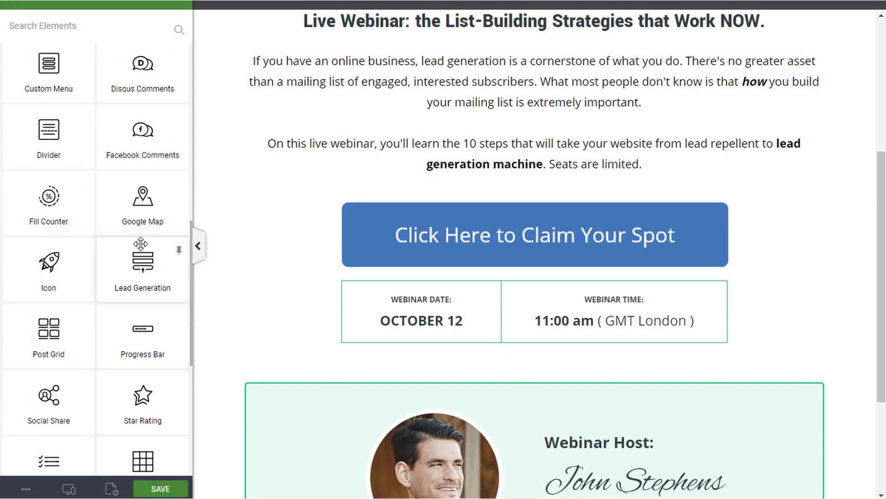
drag(131, 269, 489, 184)
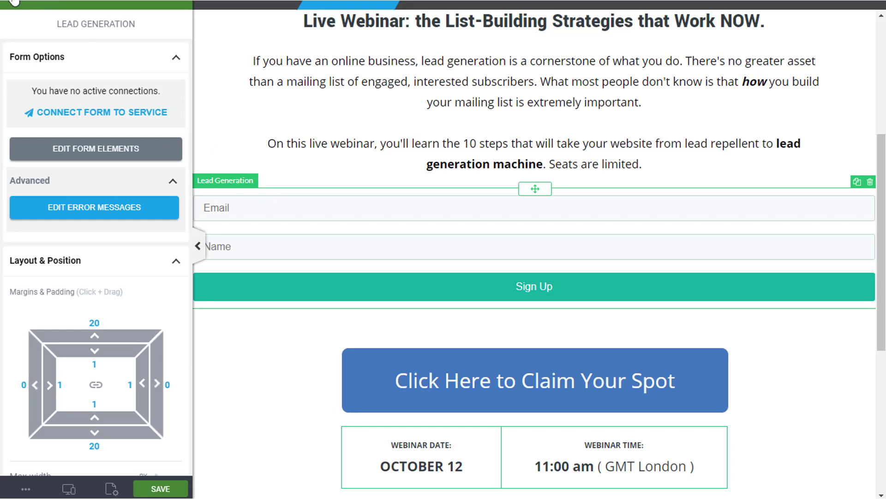
Drop a Content Box above the signup form and move the form inside it.
click(17, 7)
drag(62, 304, 535, 204)
click(526, 228)
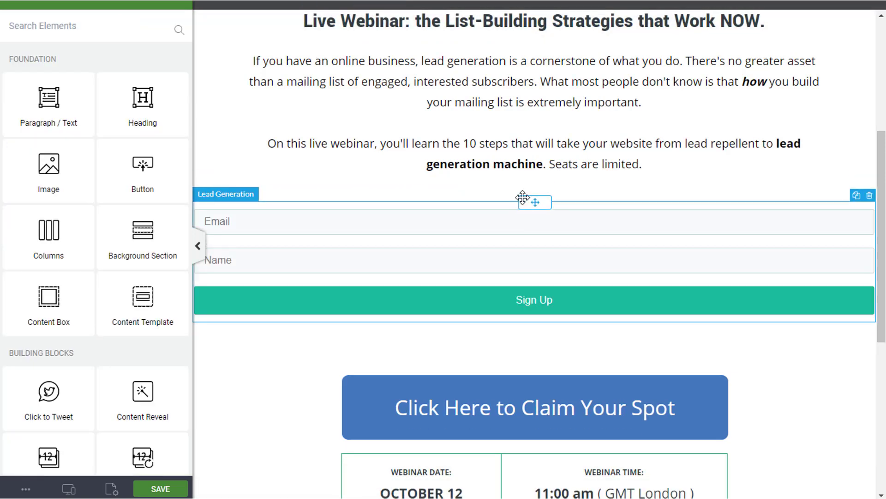
Set the form's content box to a 675 px maximum width and centre-align it.
click(458, 201)
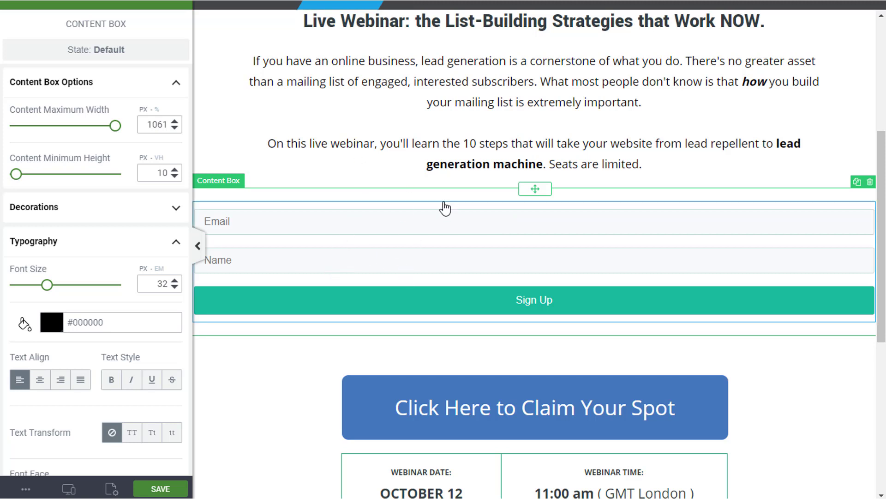
drag(115, 125, 77, 126)
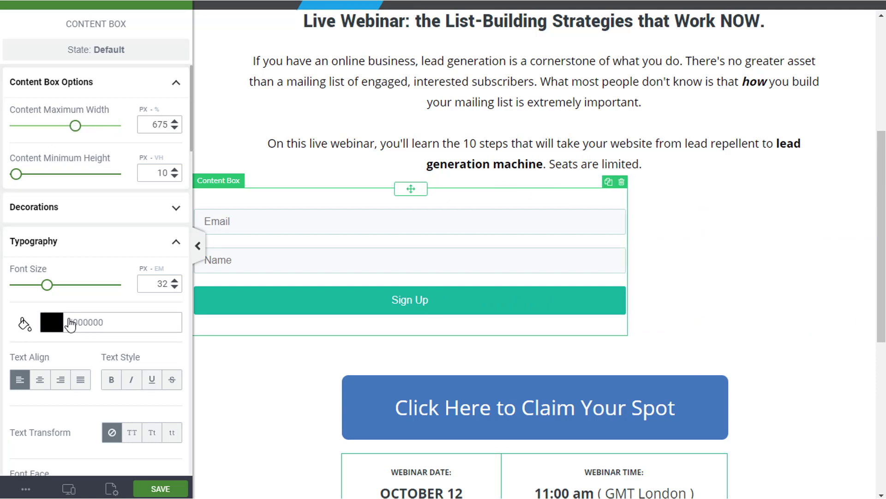
scroll(95, 351, down, 2)
scroll(98, 352, down, 15)
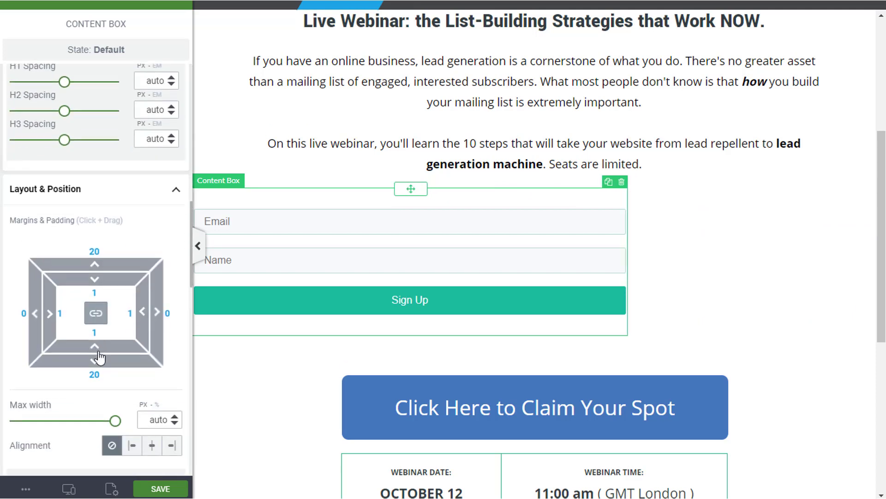
click(152, 317)
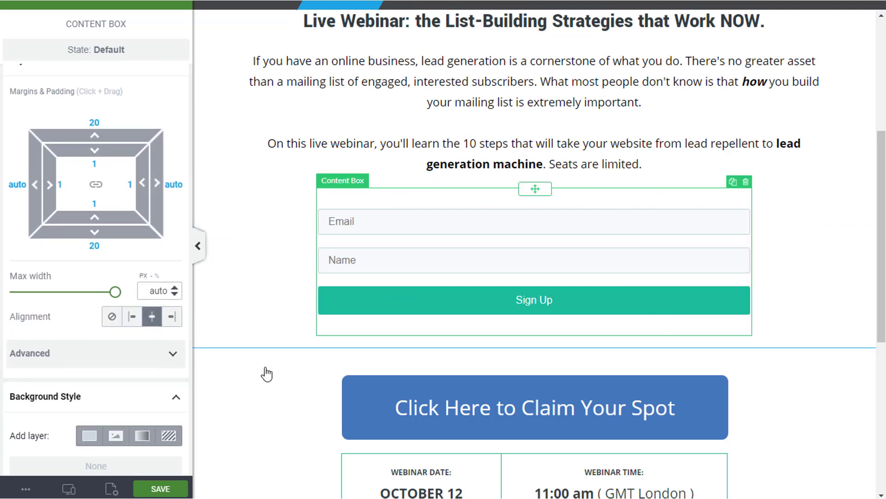
click(344, 337)
click(431, 285)
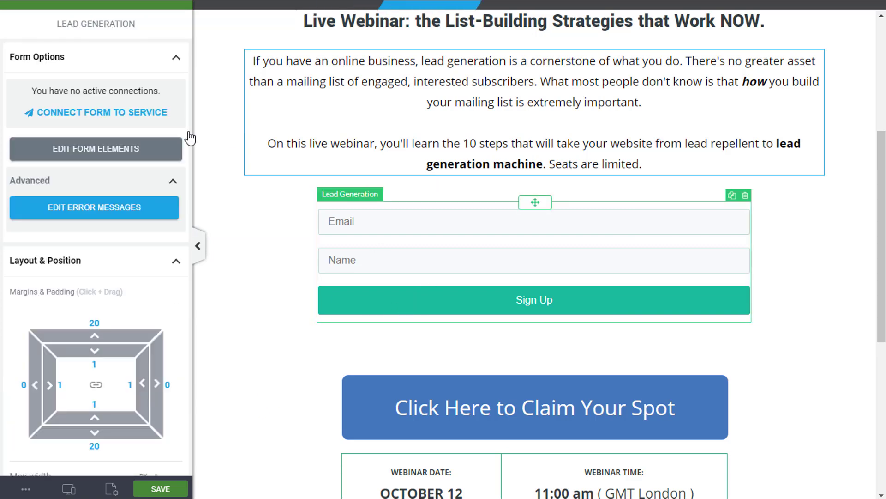
Connect the signup form through HTML Form Connection using the pasted Gravity Forms code.
click(98, 113)
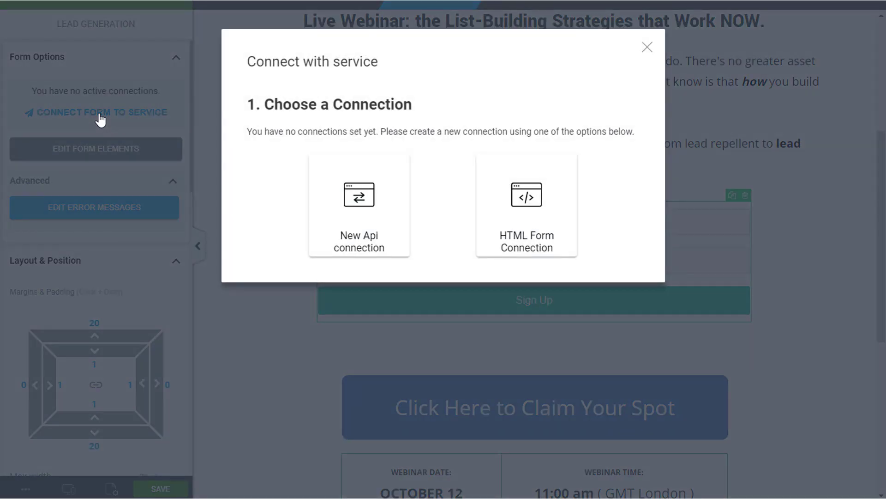
click(530, 200)
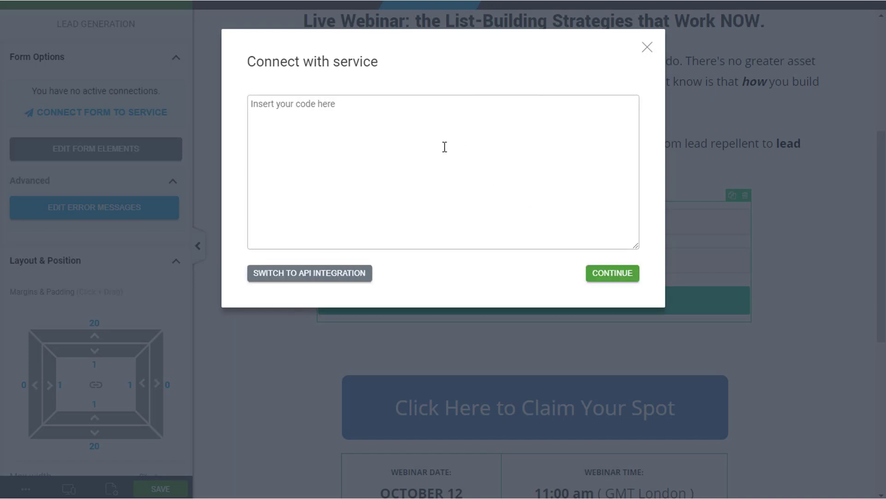
key(ctrl+v)
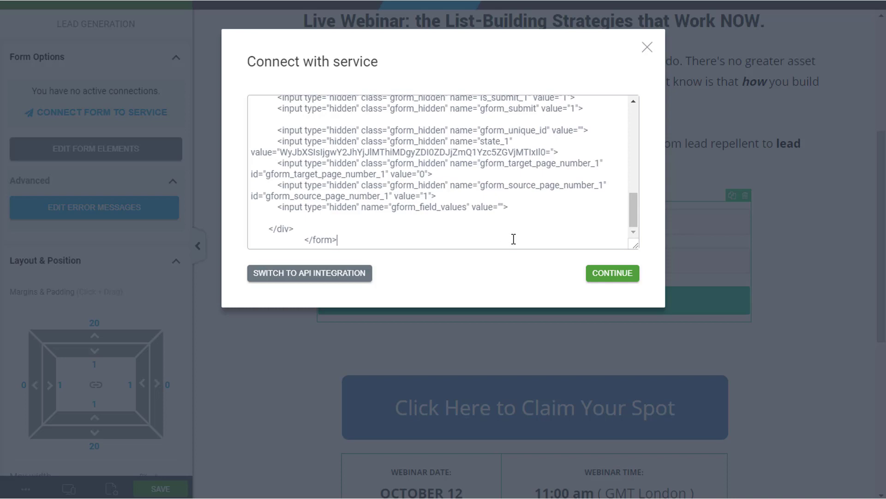
click(607, 274)
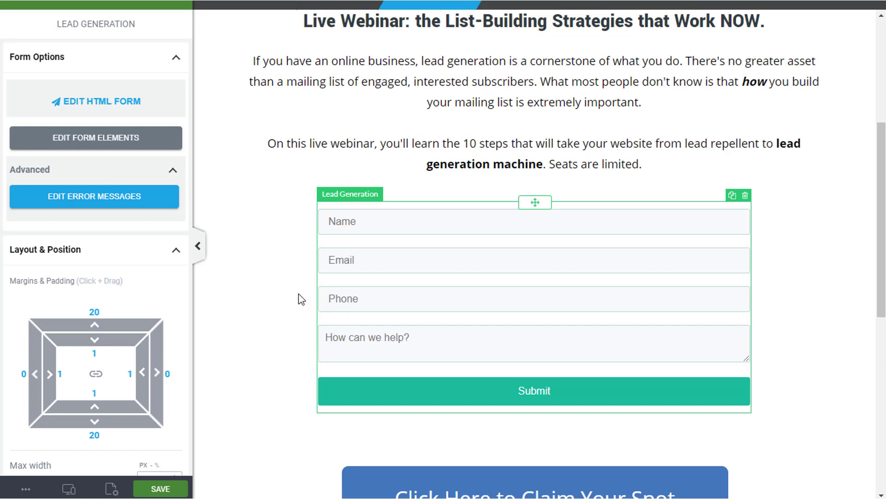
click(257, 310)
Save the page, preview it live, and trigger the opt-in lightbox from the claim button.
click(169, 488)
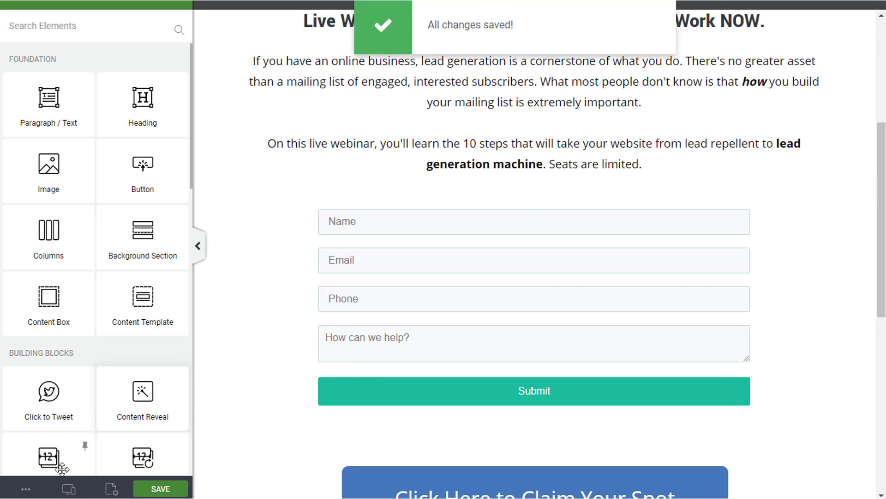
click(26, 488)
click(71, 360)
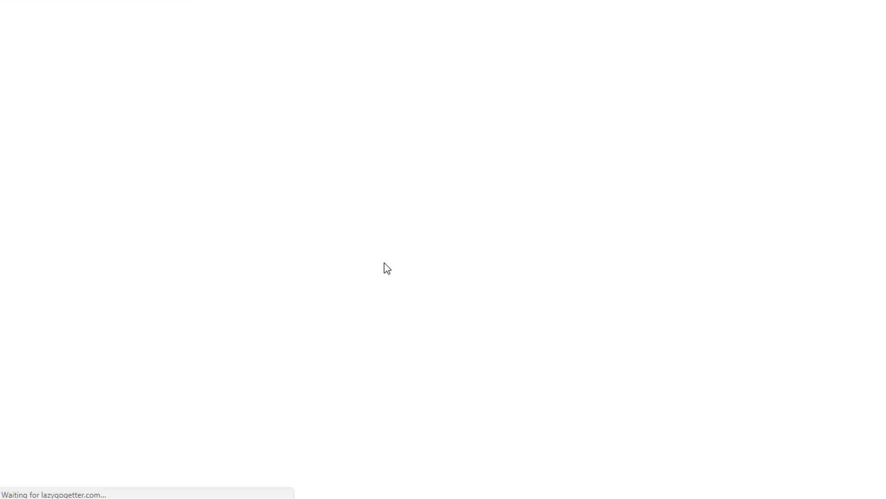
scroll(451, 289, down, 8)
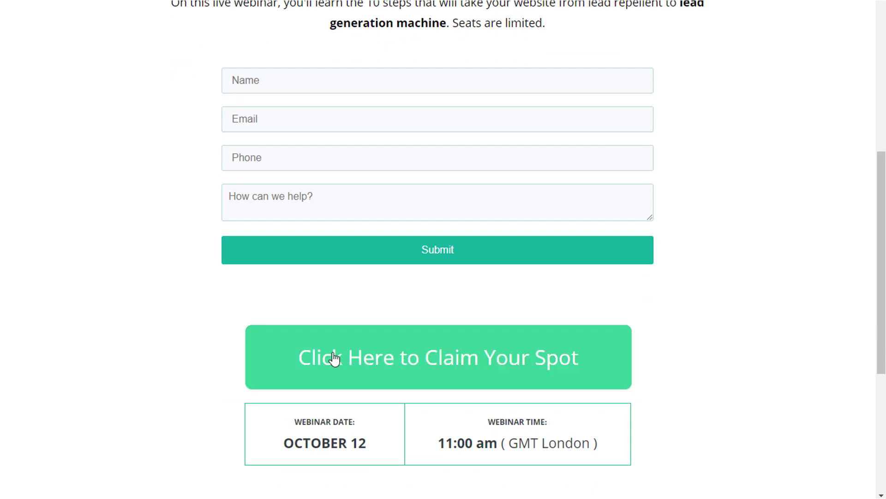
click(375, 347)
Submit a test entry with a name, email, phone number and the message 'Testing the form'.
click(397, 283)
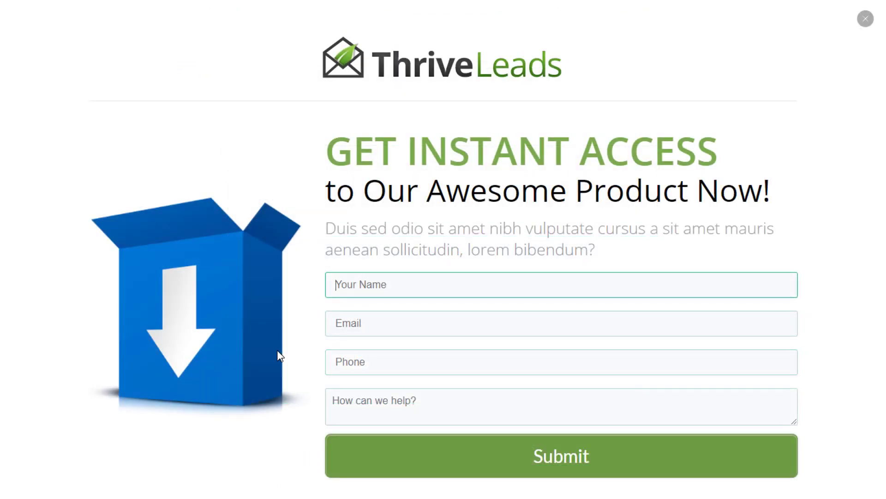
text(Joe)
key(Tab)
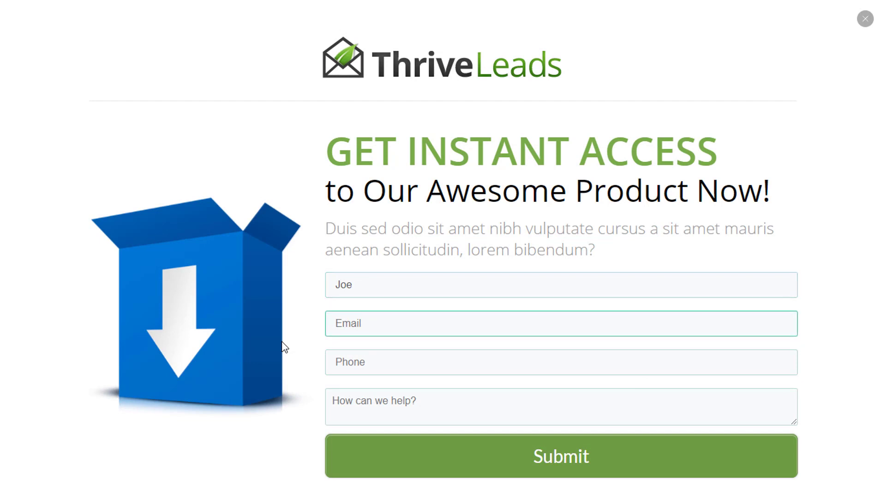
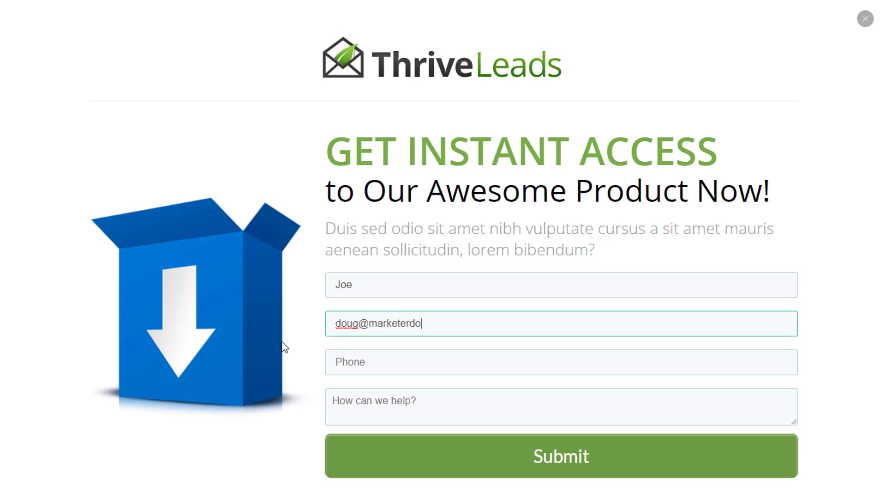
key(Tab)
text(555-)
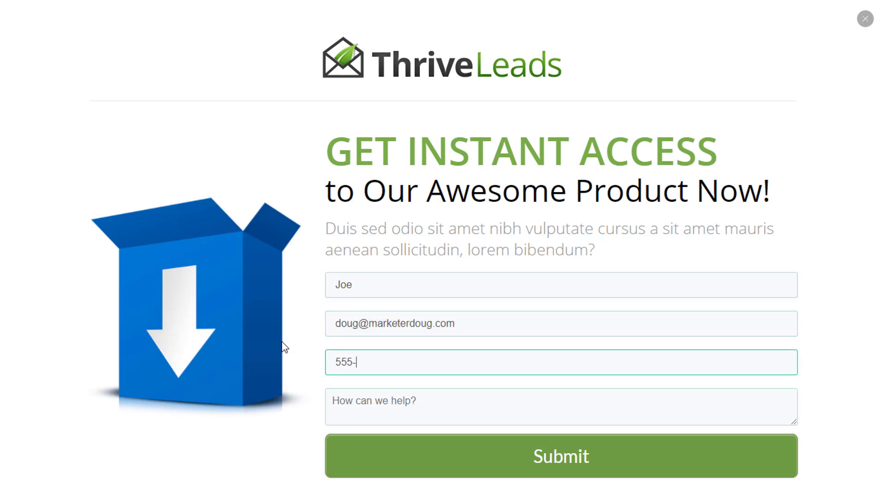
text(555-5555)
key(Tab)
text(Testing the form)
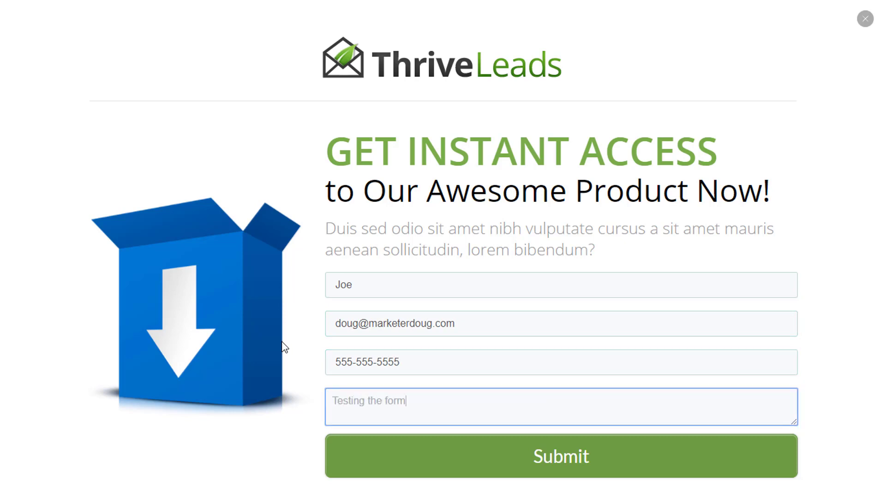
click(423, 466)
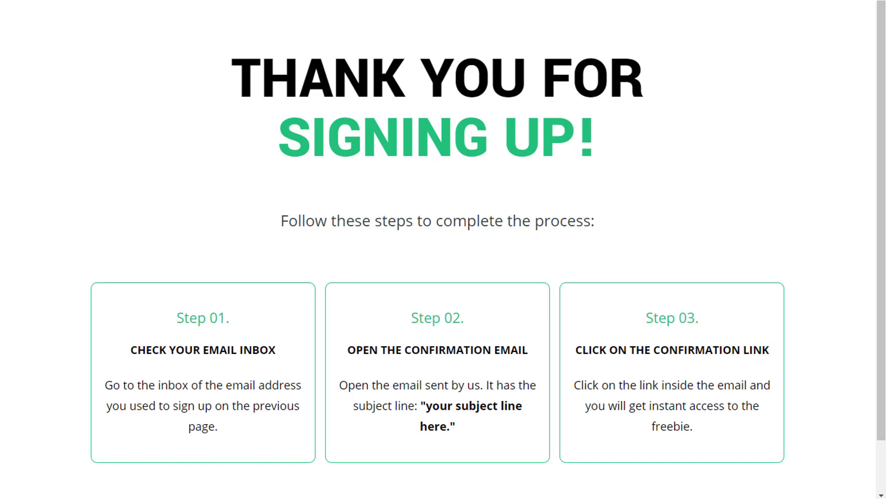
Close the preview tab and open the Thrive Test Form's 2 entries in Gravity Forms.
key(ctrl+w)
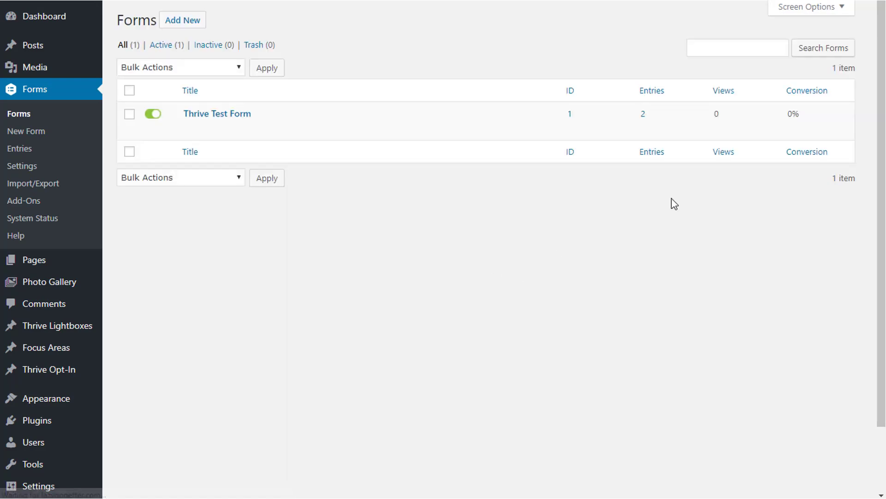
click(643, 113)
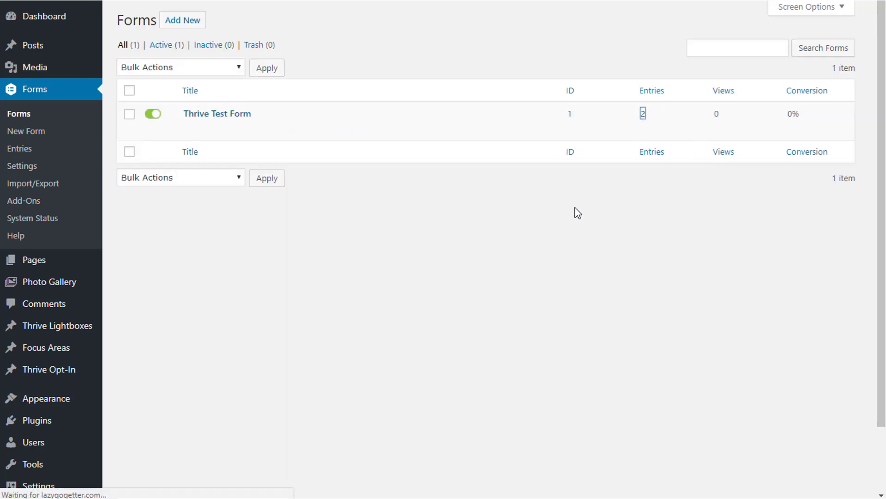